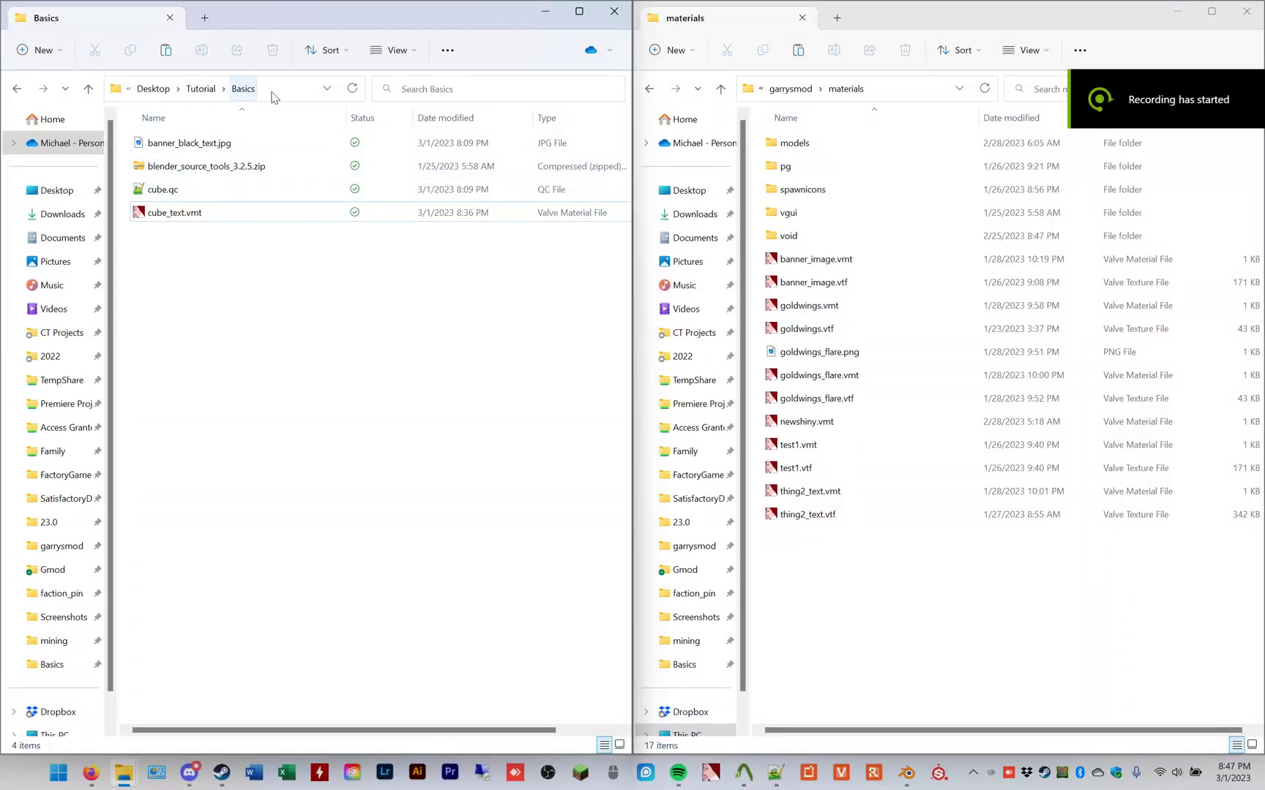
Select banner_black_text.jpg, cube.qc, cube_text.vmt and blender_source_tools_3.2.5.zip in the project folder
left_click(203, 146)
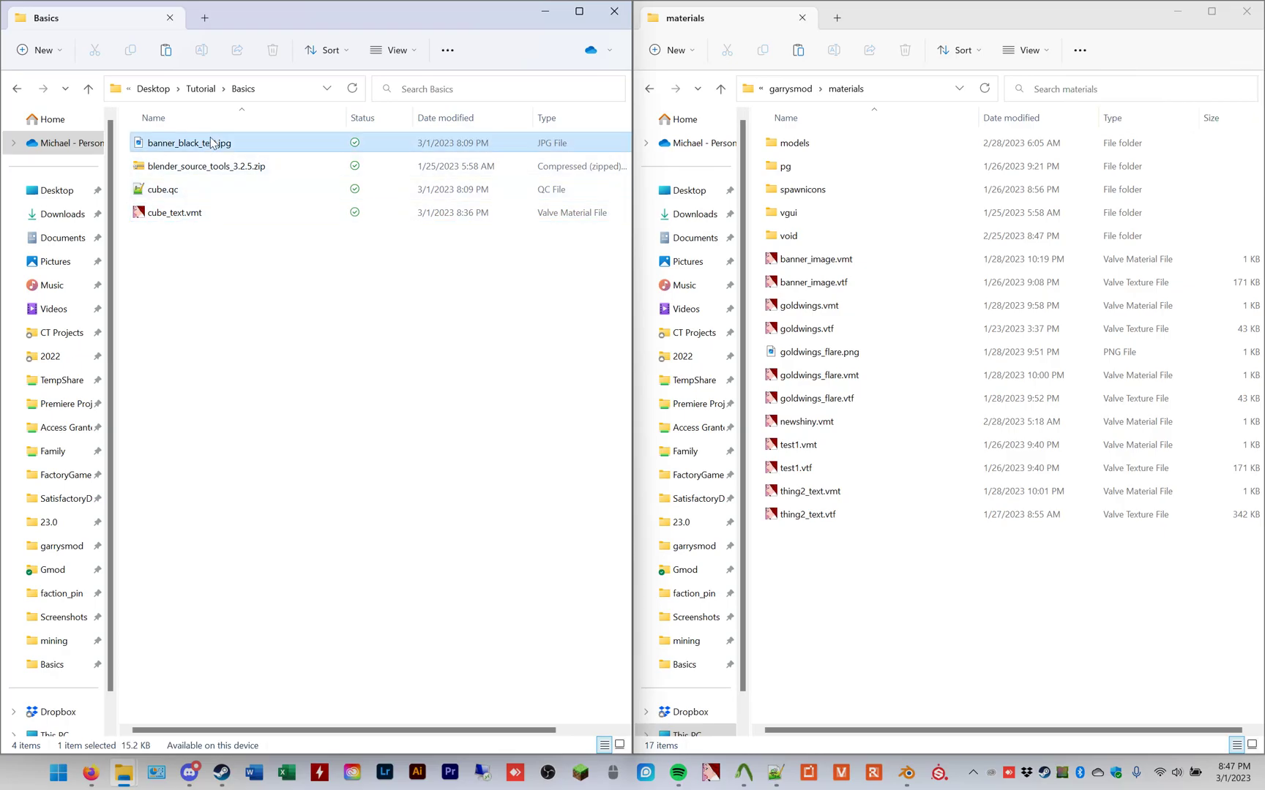
left_click(194, 190)
left_click(174, 213, "shift")
left_click(201, 168)
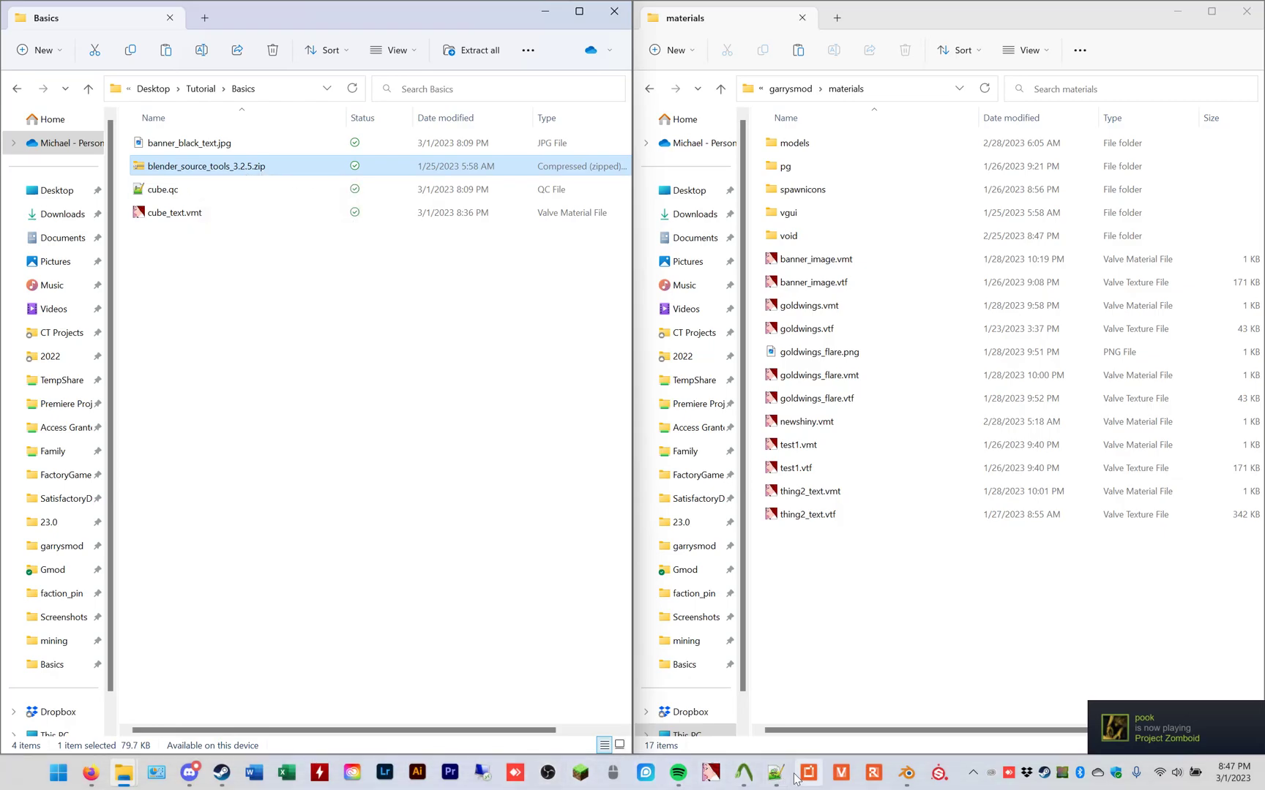
Bring Blender forward, then show and dismiss its splash screen
left_click(906, 772)
left_click(15, 28)
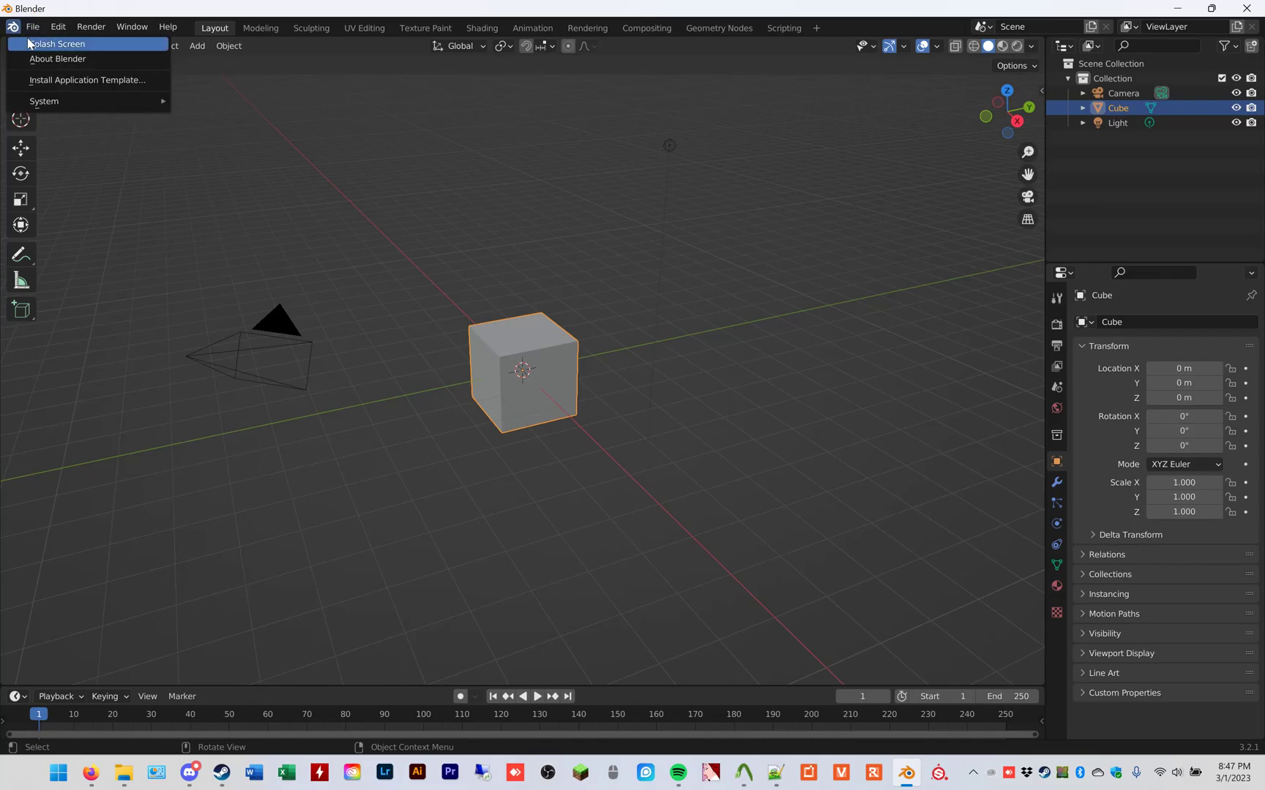
left_click(57, 44)
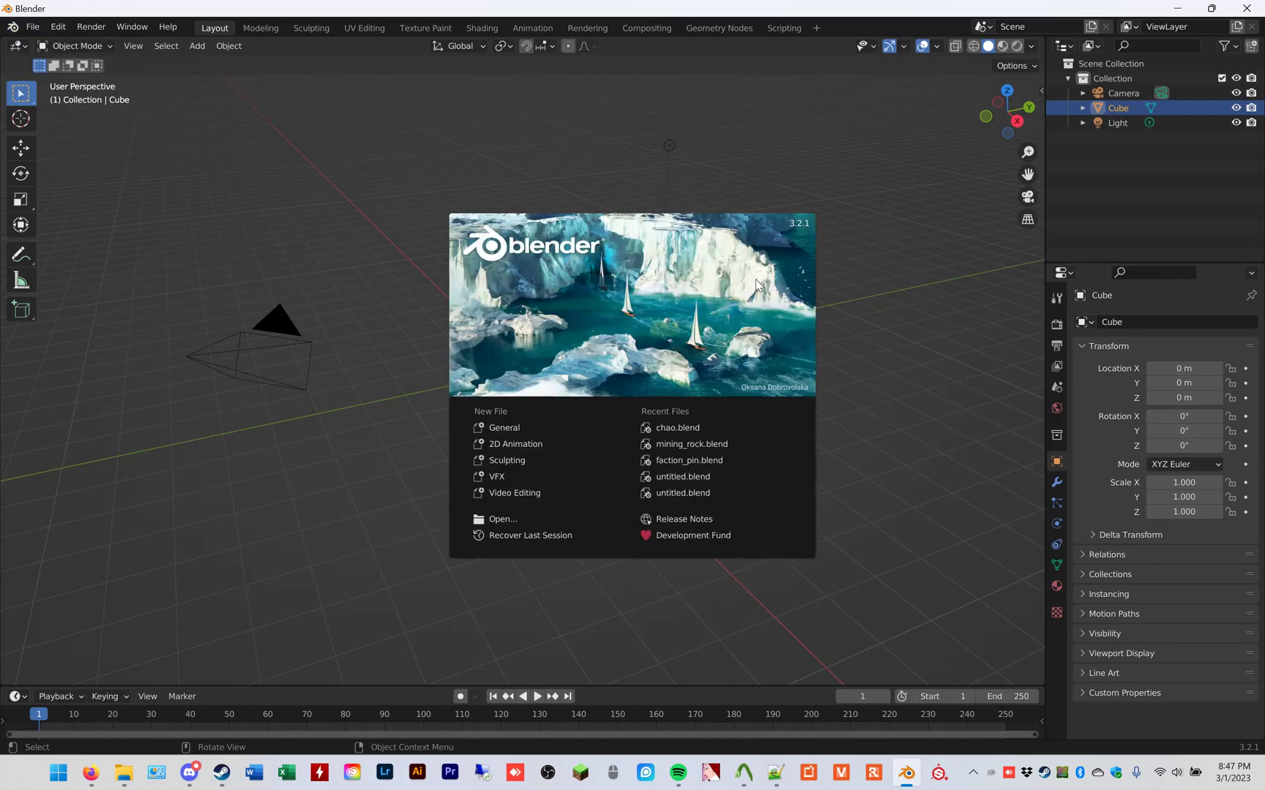
left_click(829, 220)
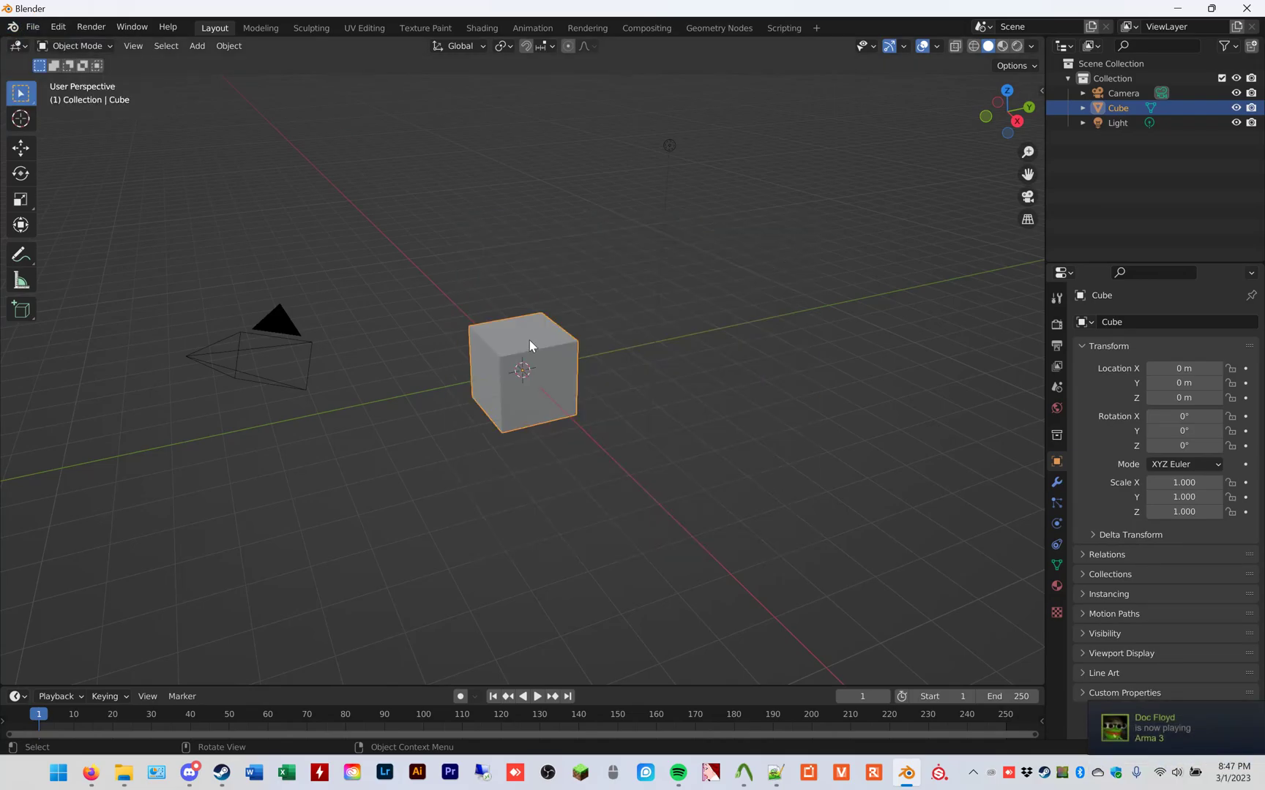
Scale the default cube by 20 and view it zoomed out from above
type("s")
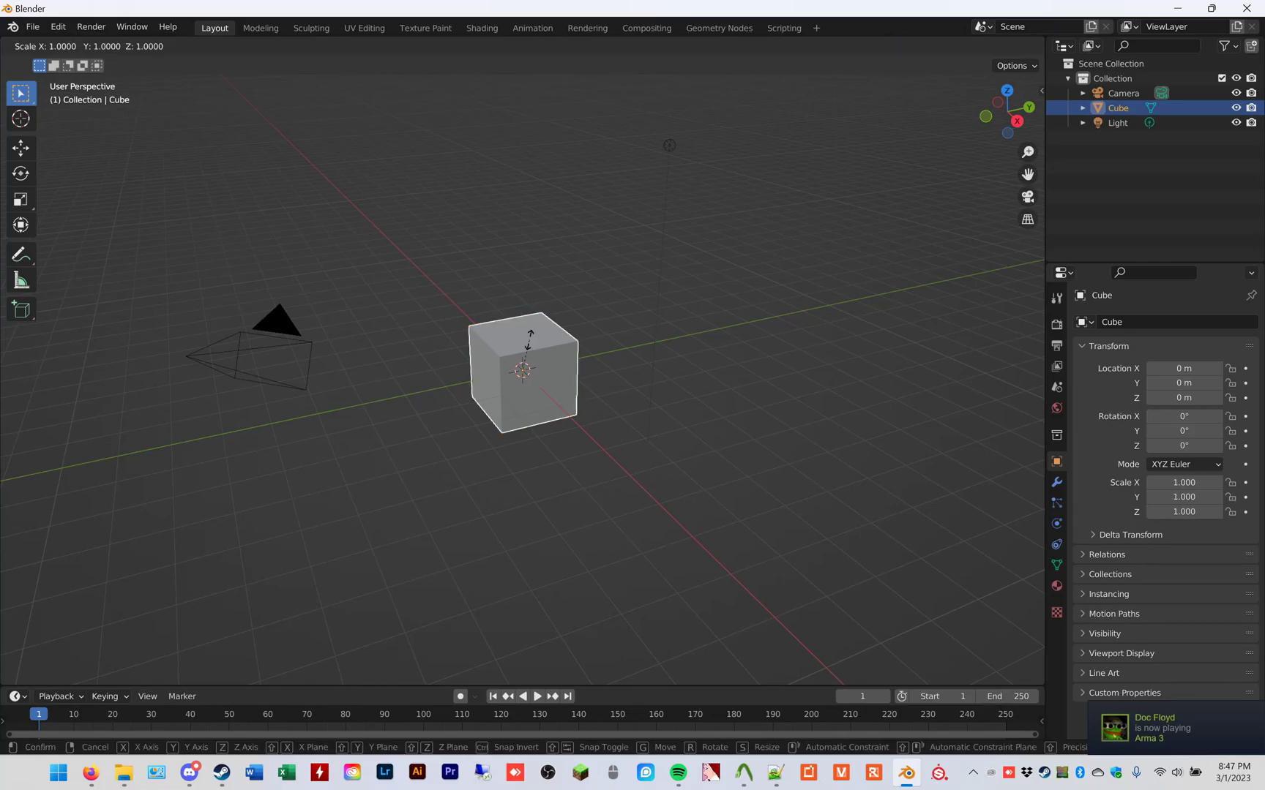
type("20")
key("Return")
scroll(529, 339, "down", 6)
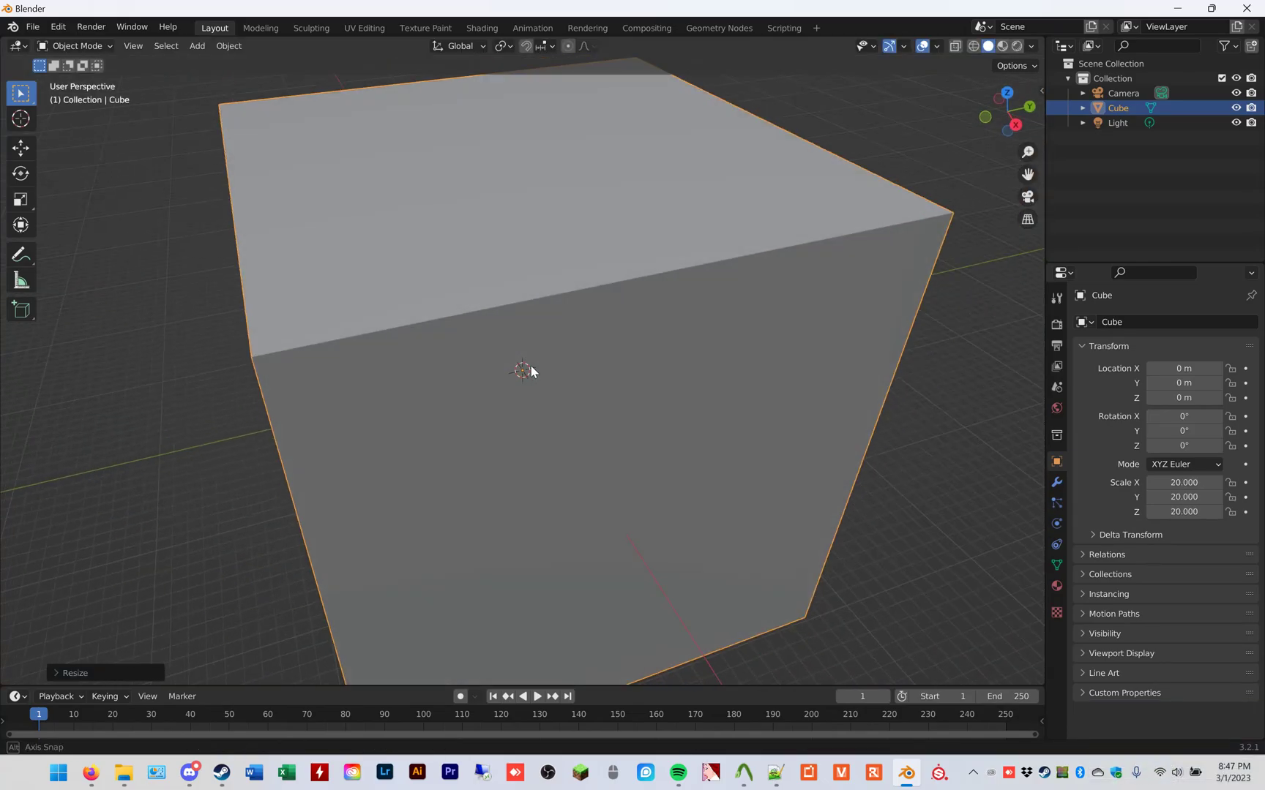
middle_click_drag(531, 369, 668, 338)
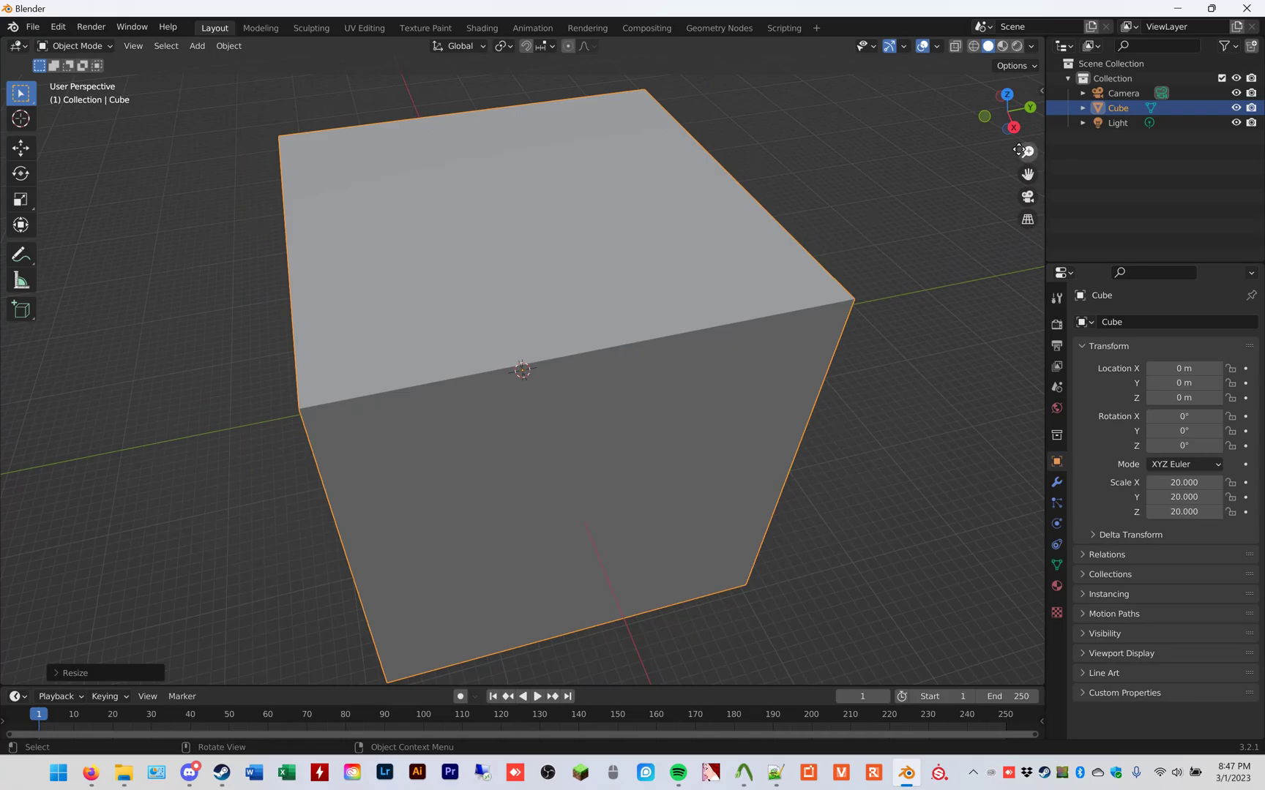
Rename the Cube object to 'cube' and move it directly into Scene Collection
double_click(1118, 107)
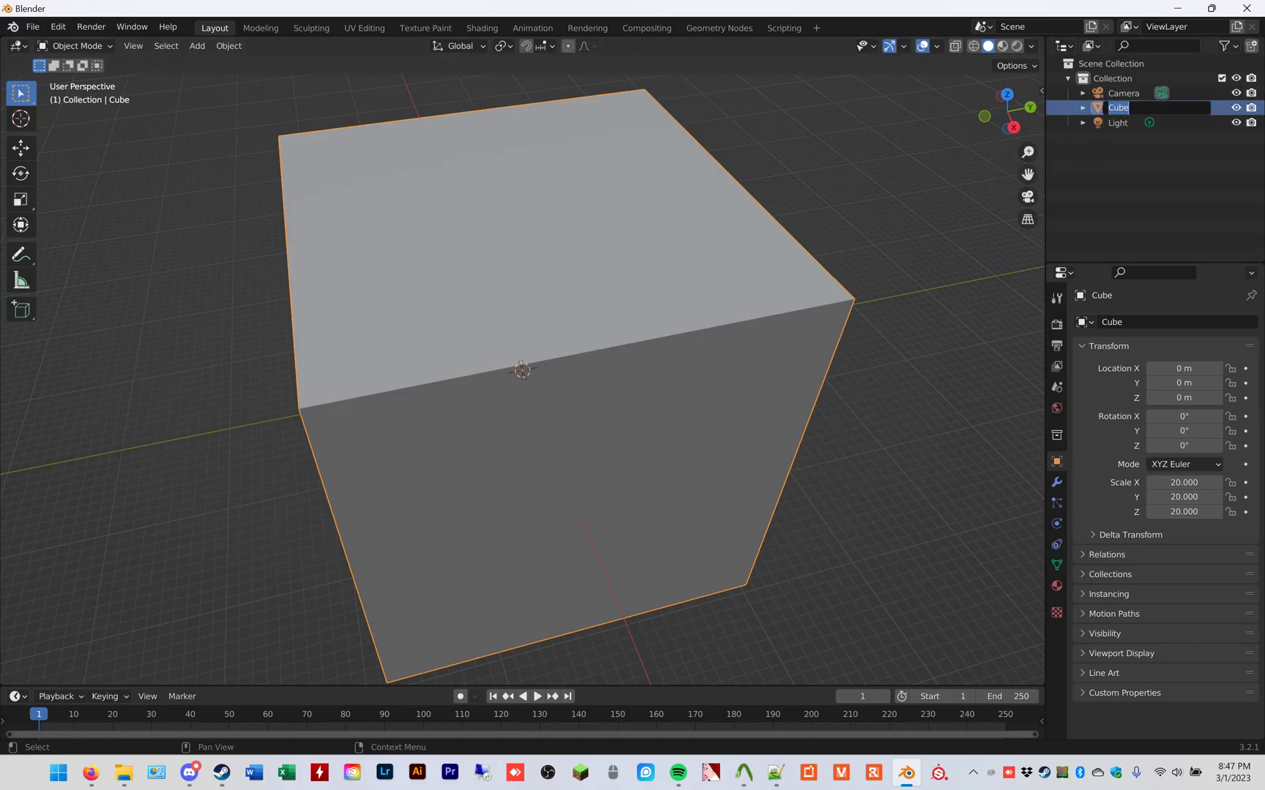
type("cube")
key("Return")
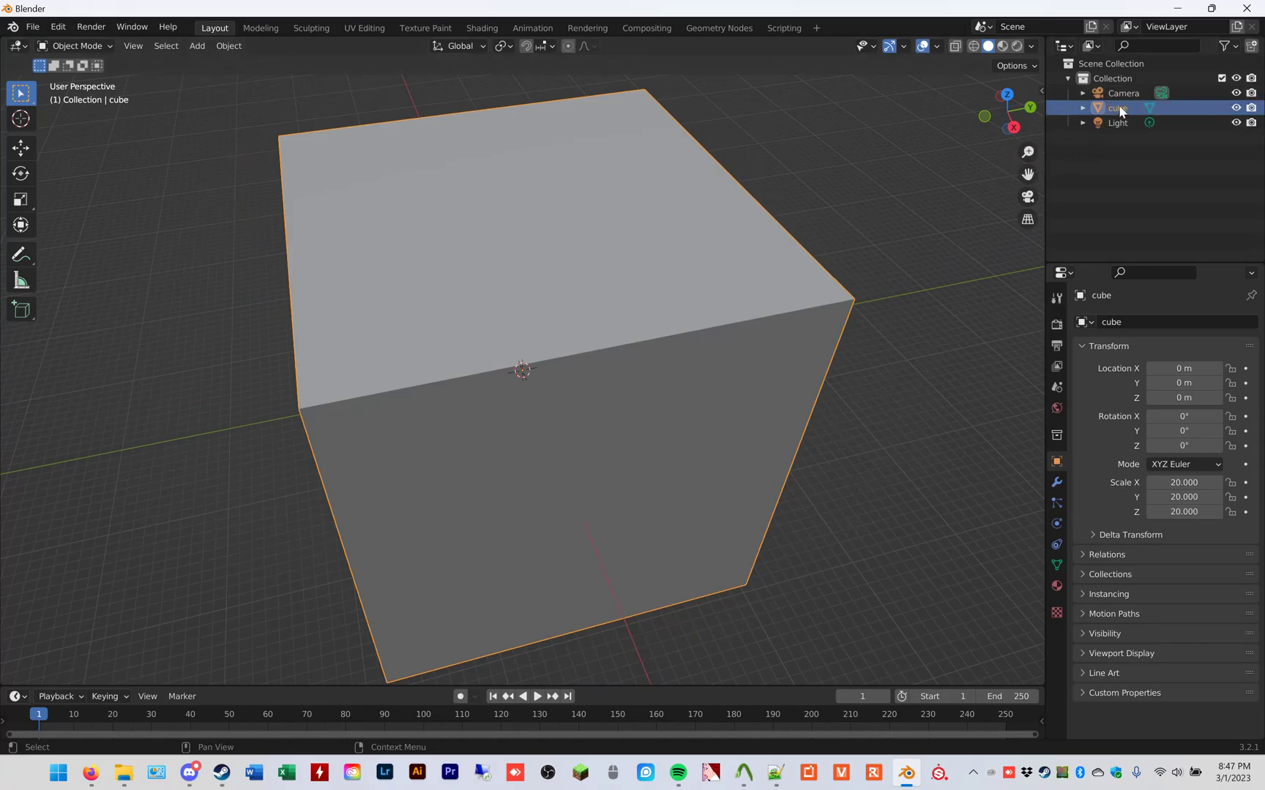
left_click_drag(1119, 114, 1102, 67)
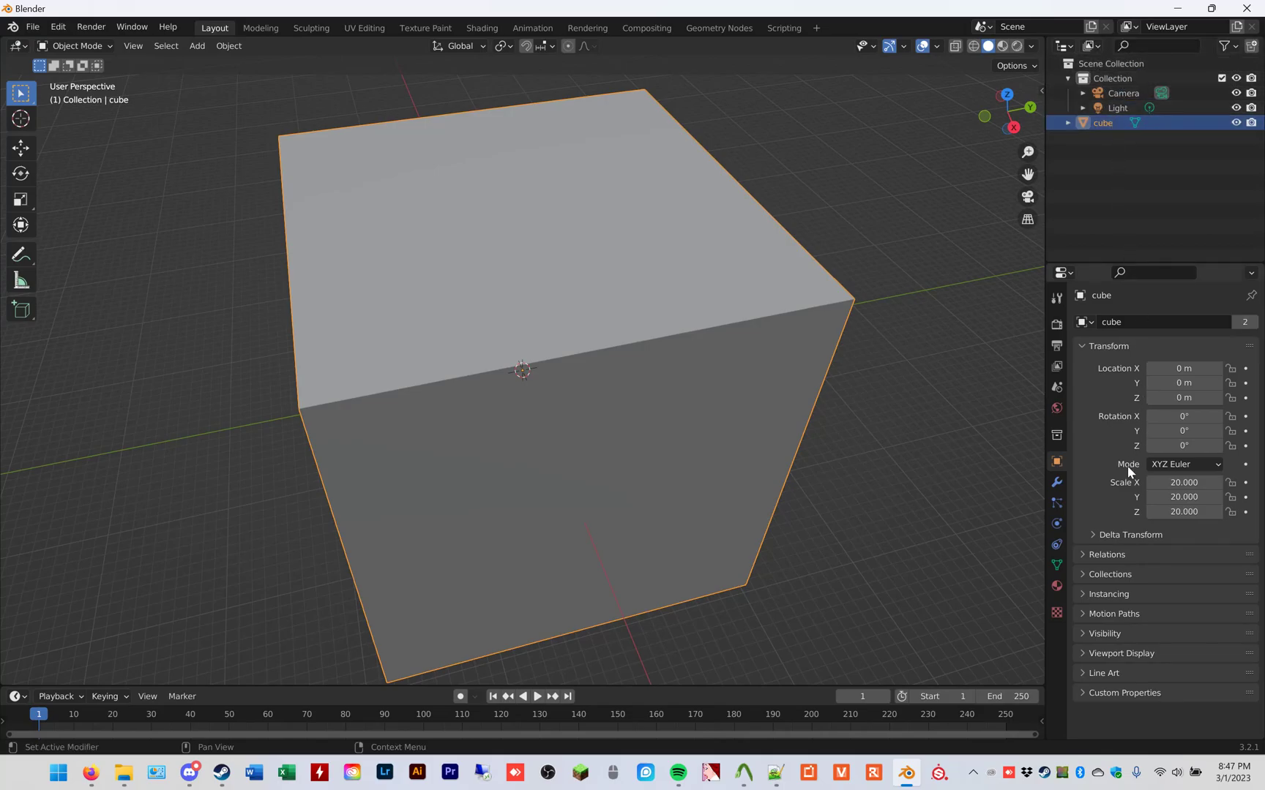
Remove the cube's default material and add a new material named cube_text
left_click(1057, 587)
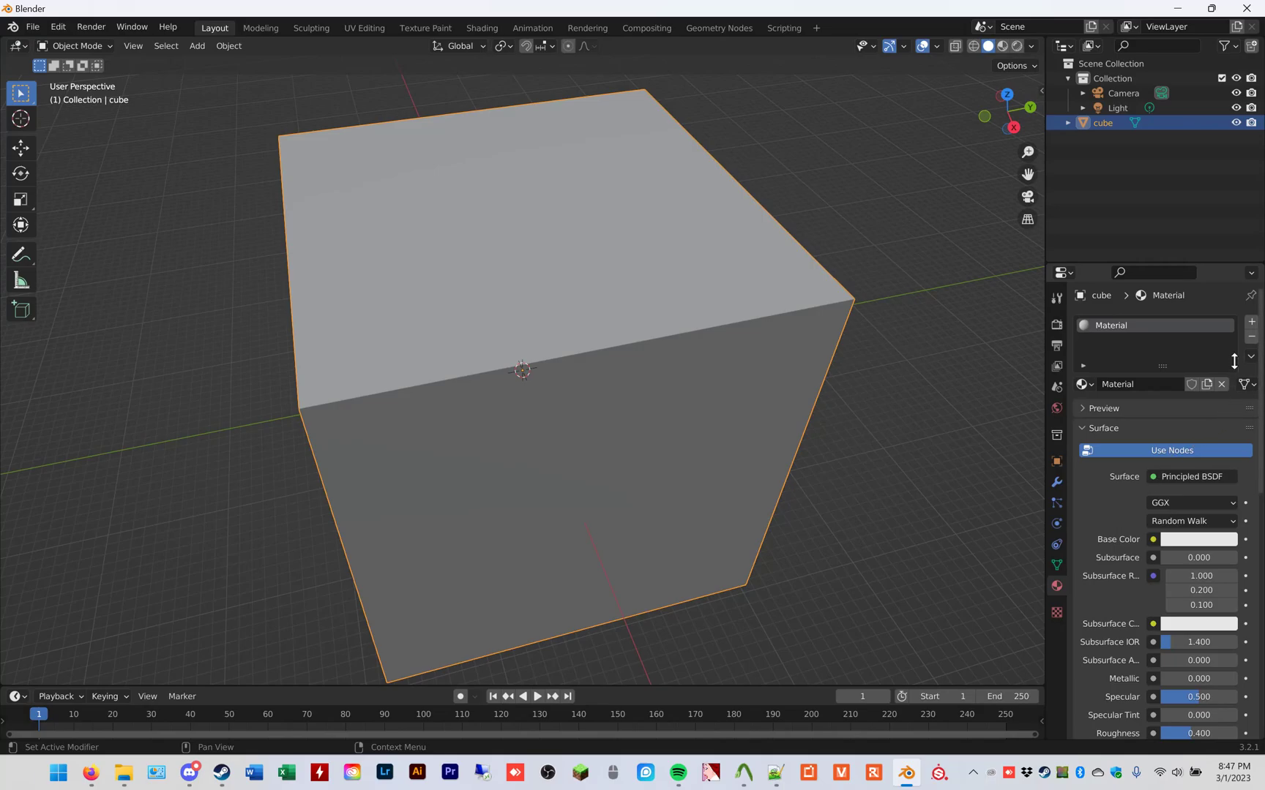
left_click(1250, 338)
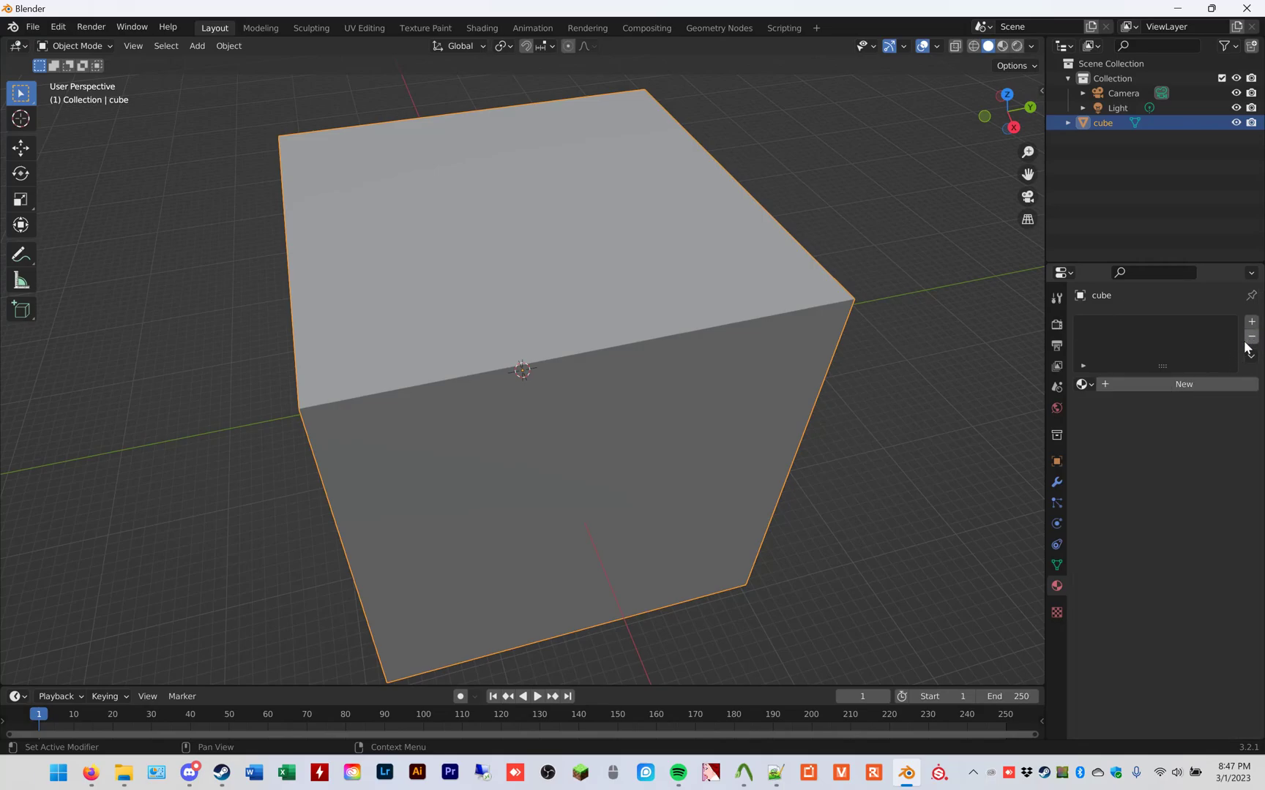
left_click(1182, 385)
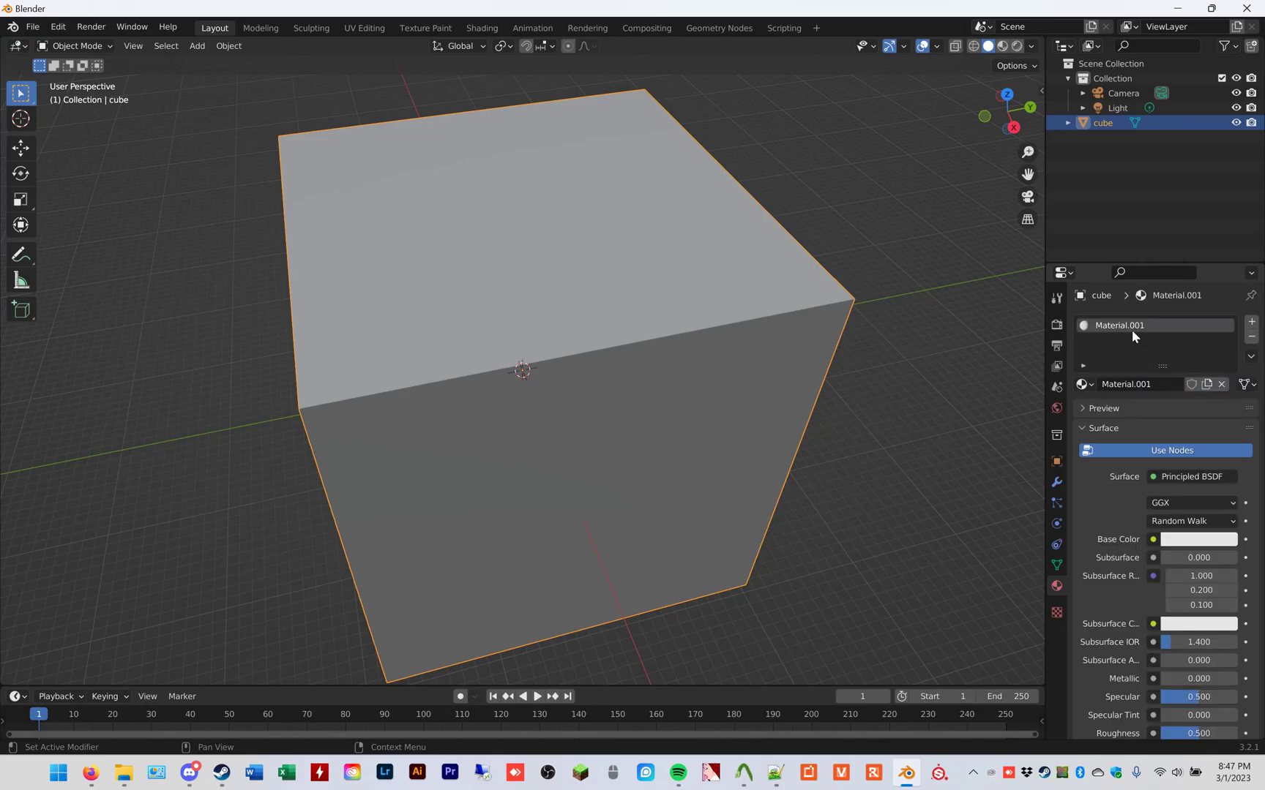
type("cube_text")
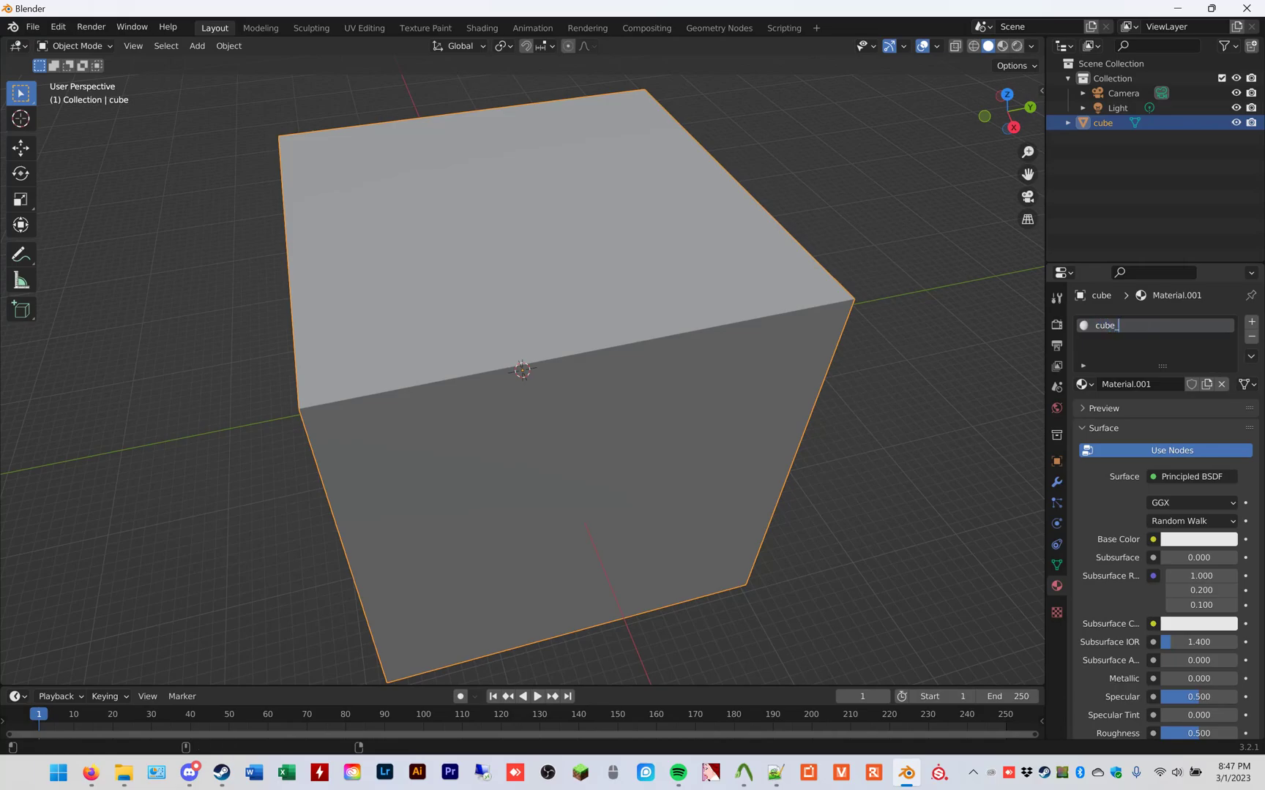
key("Return")
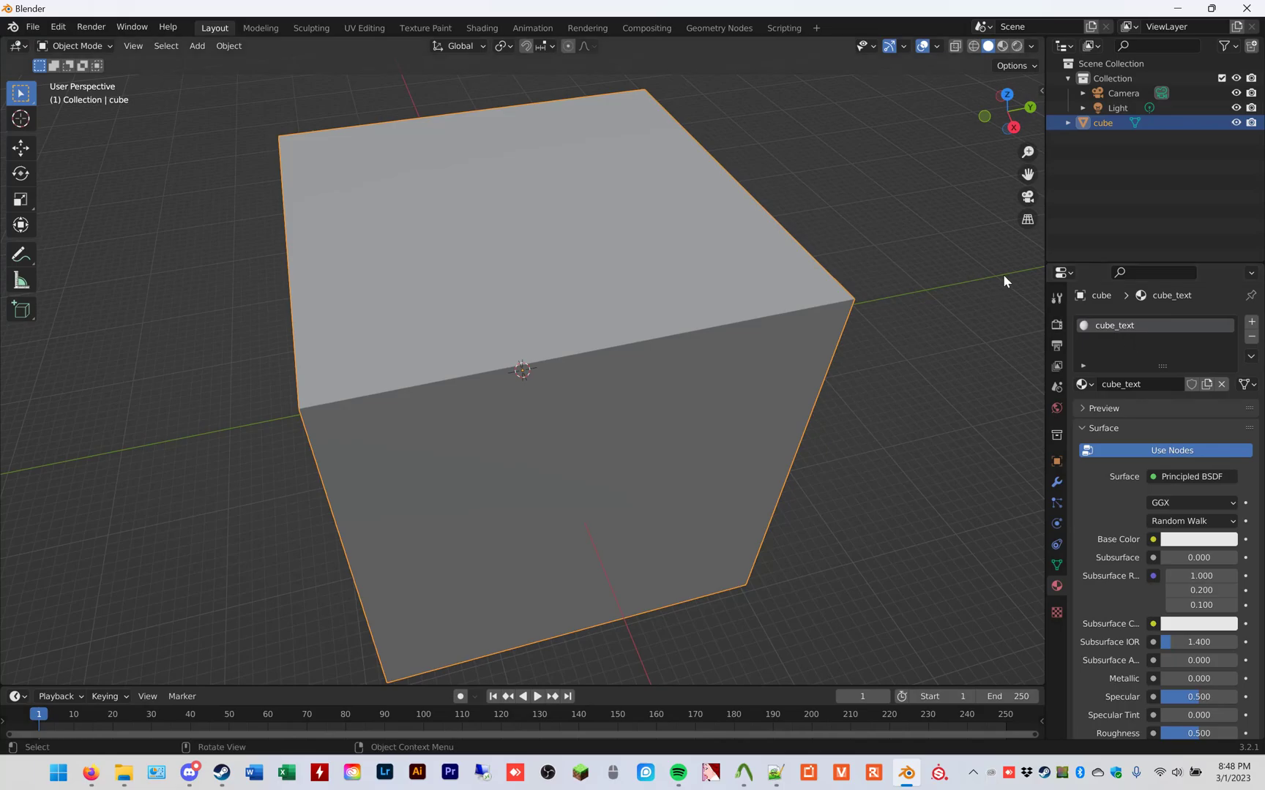
left_click(59, 27)
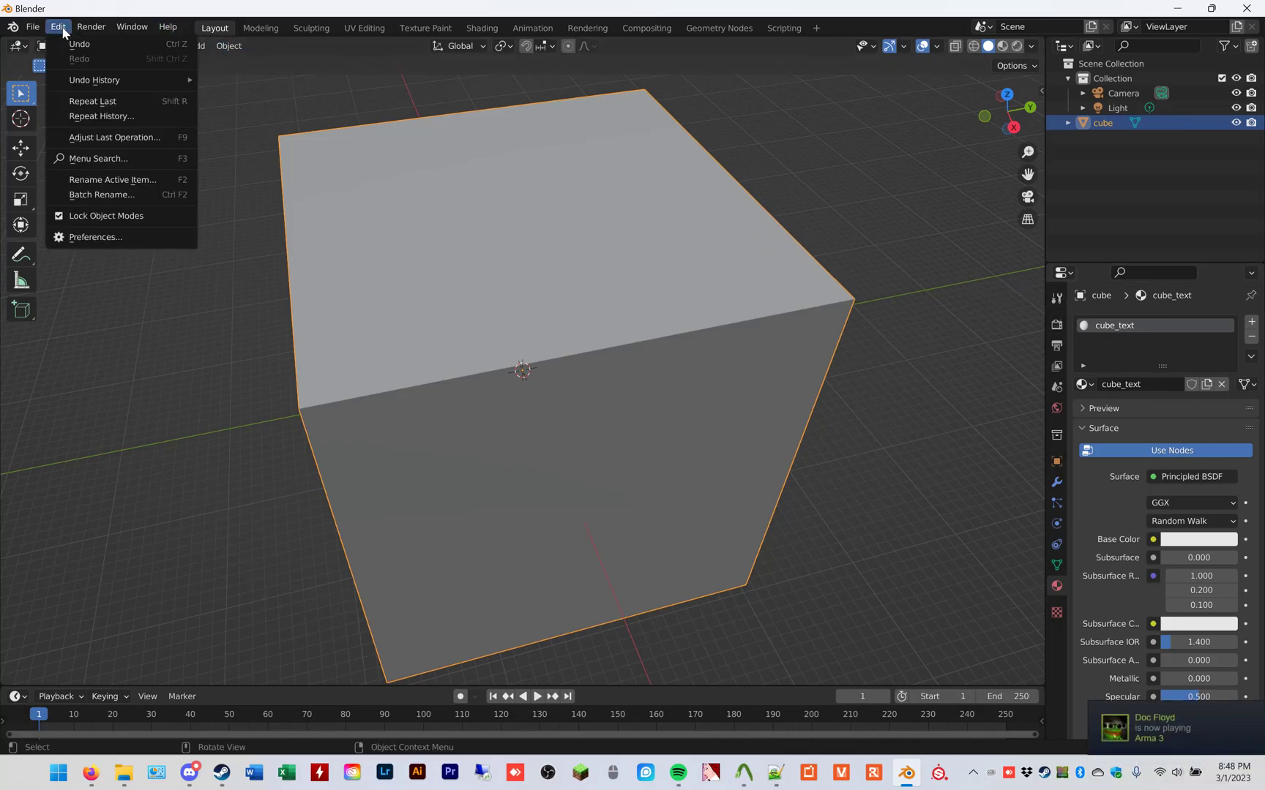
Install blender_source_tools_3.2.5.zip from Desktop\Tutorial\Basics as an add-on, then close Preferences
left_click(97, 237)
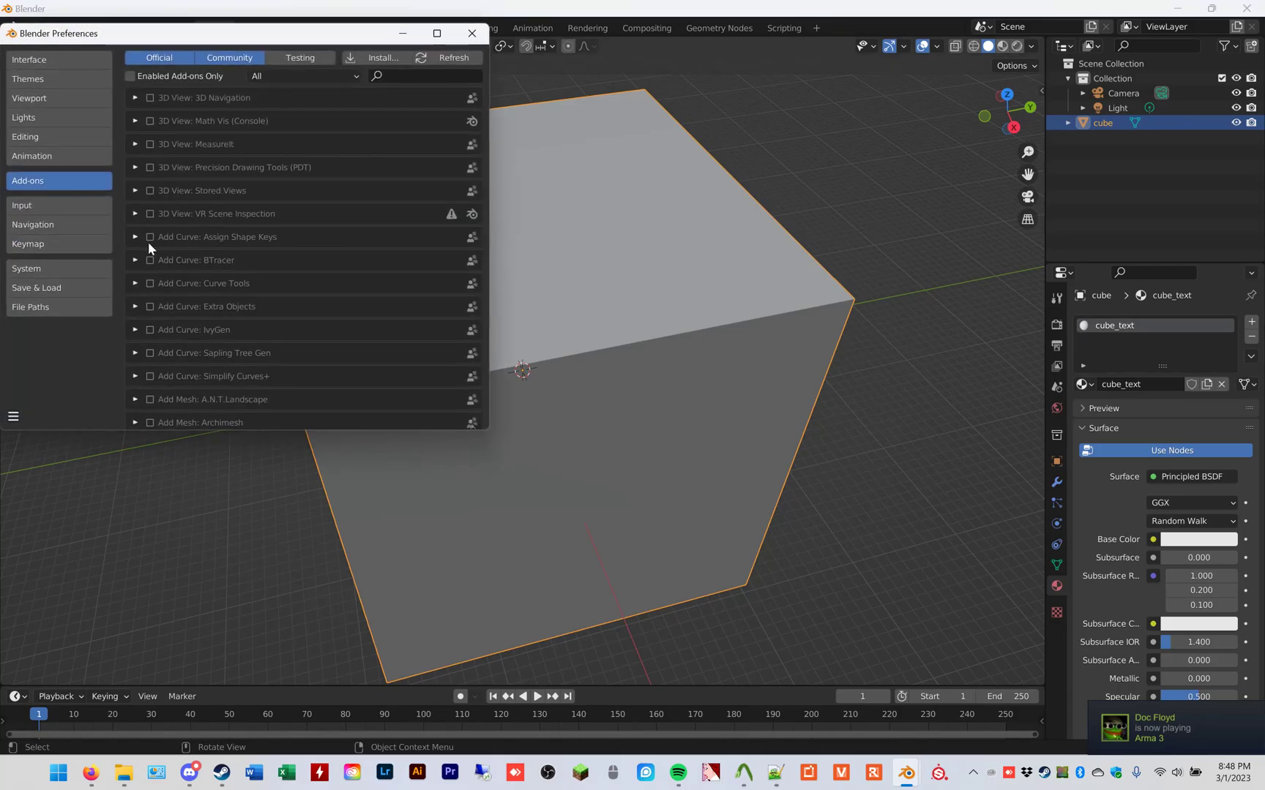
left_click(388, 58)
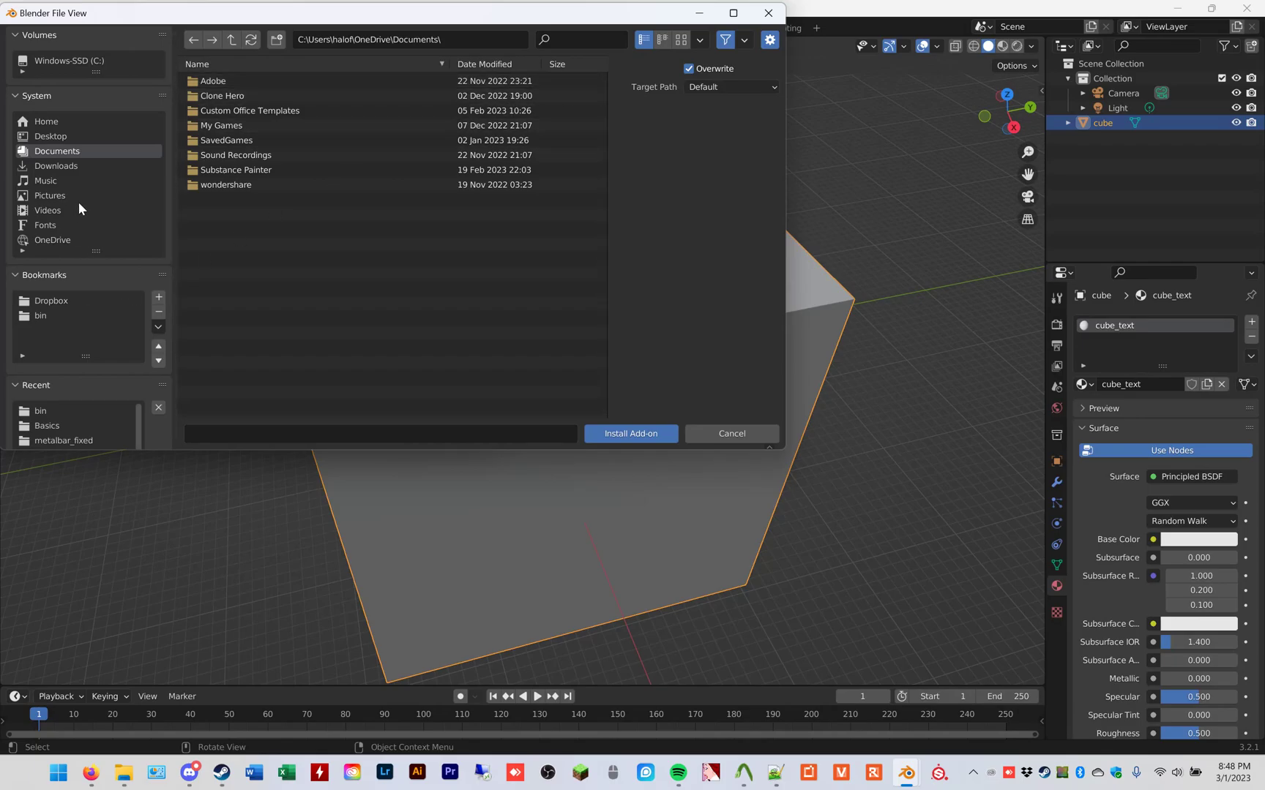
left_click(58, 136)
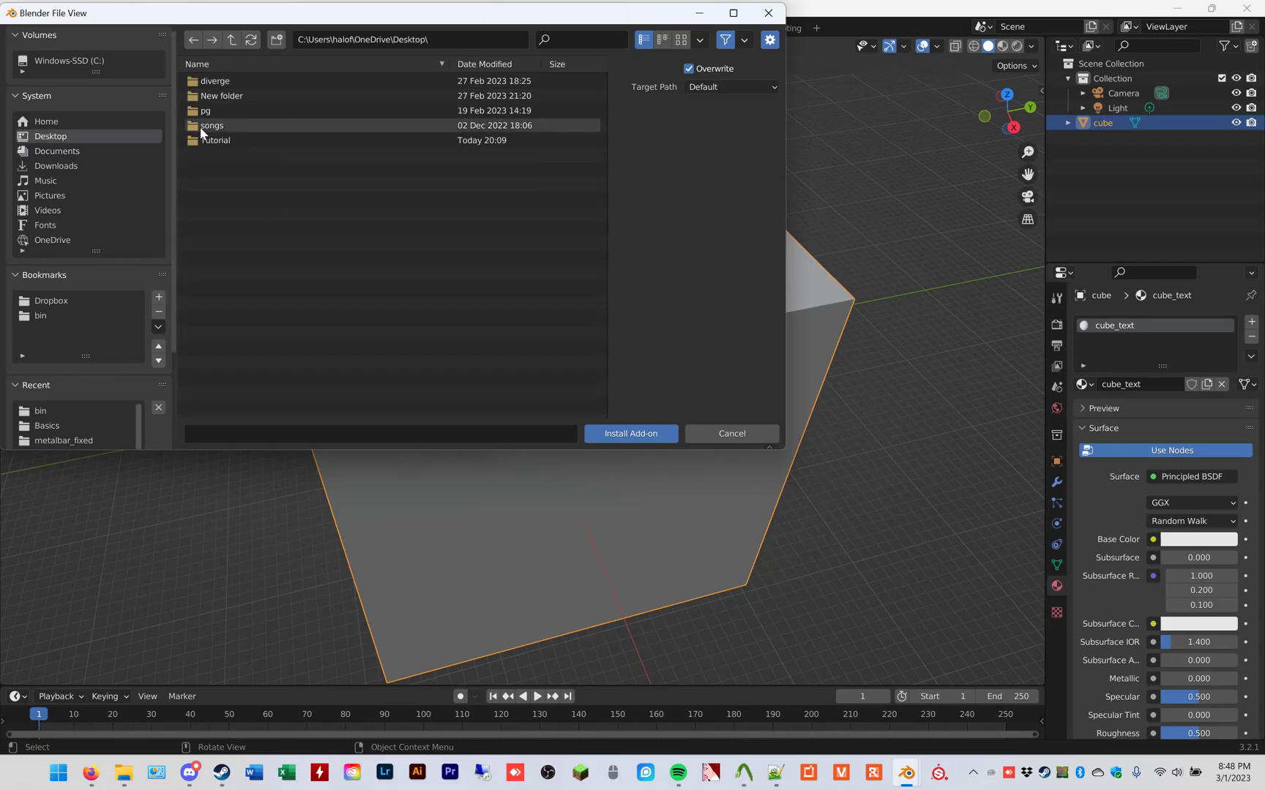
double_click(214, 140)
double_click(223, 86)
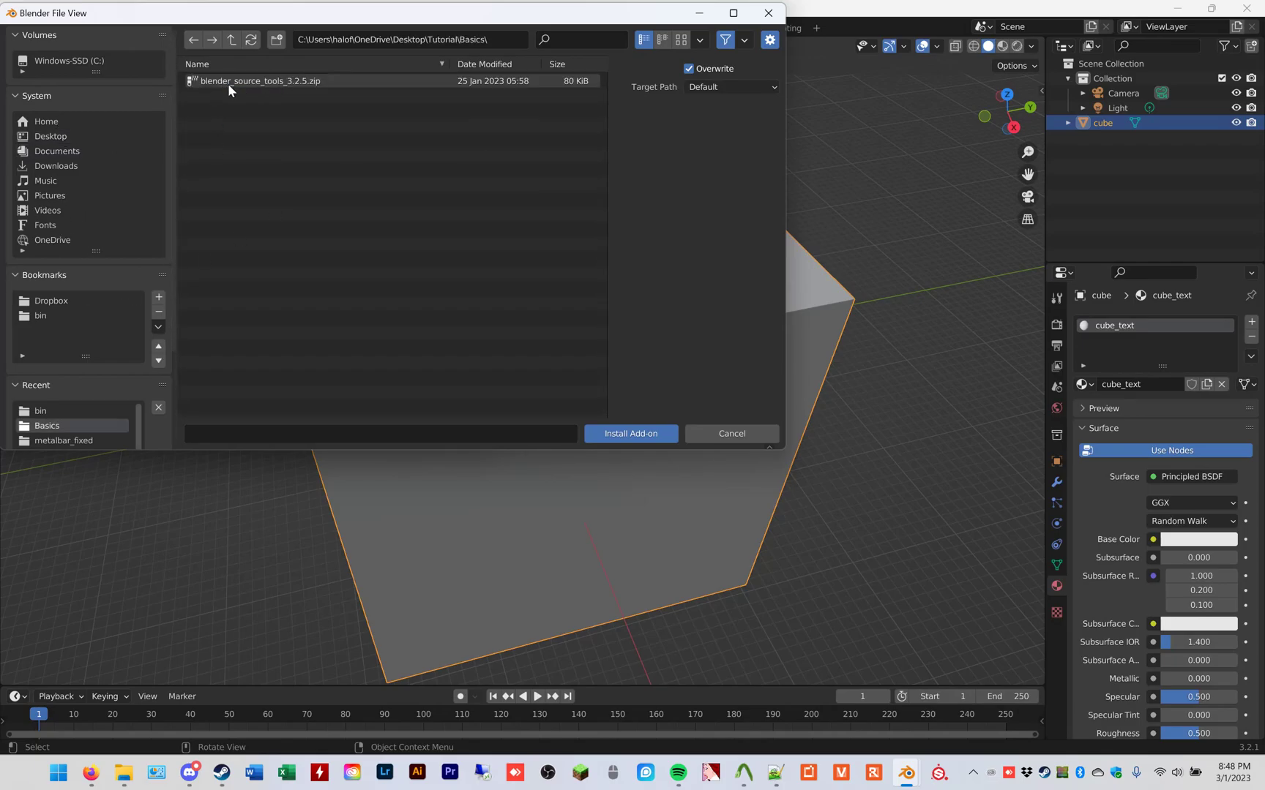
left_click(637, 439)
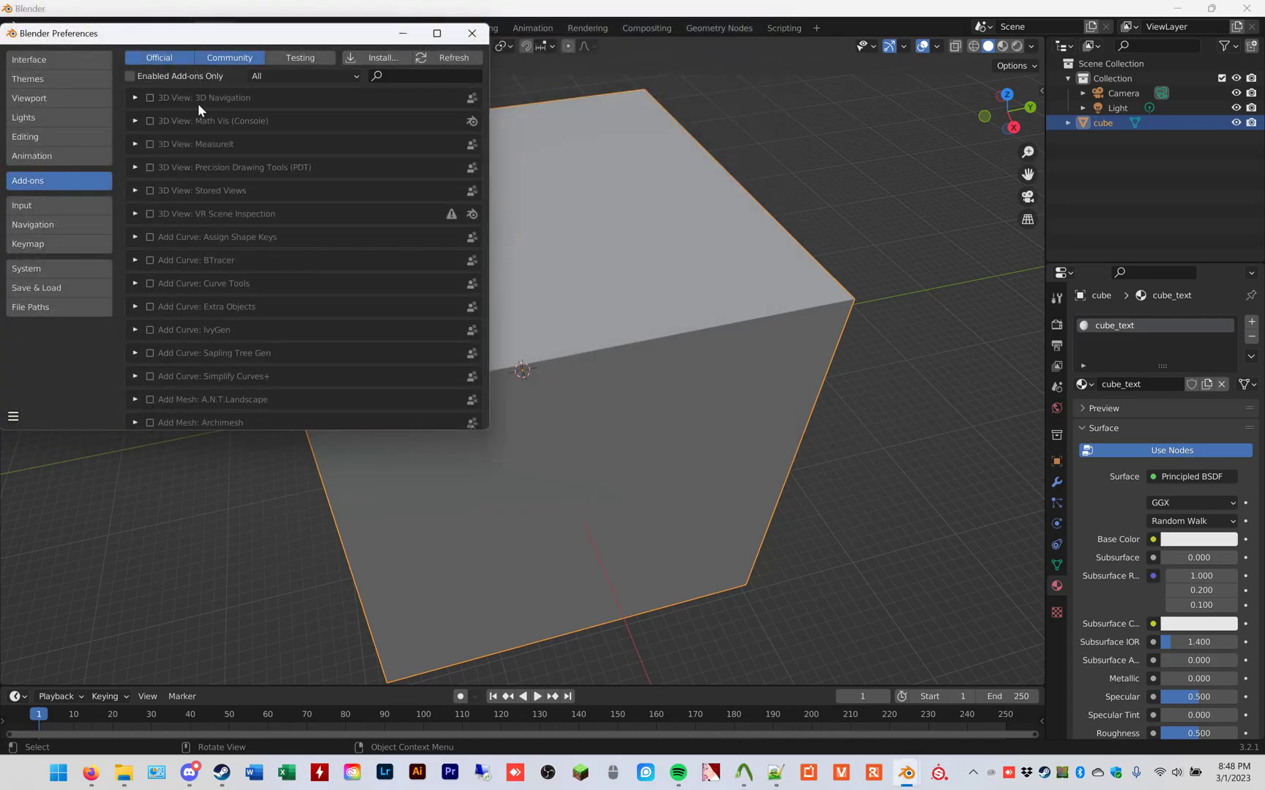
left_click(471, 32)
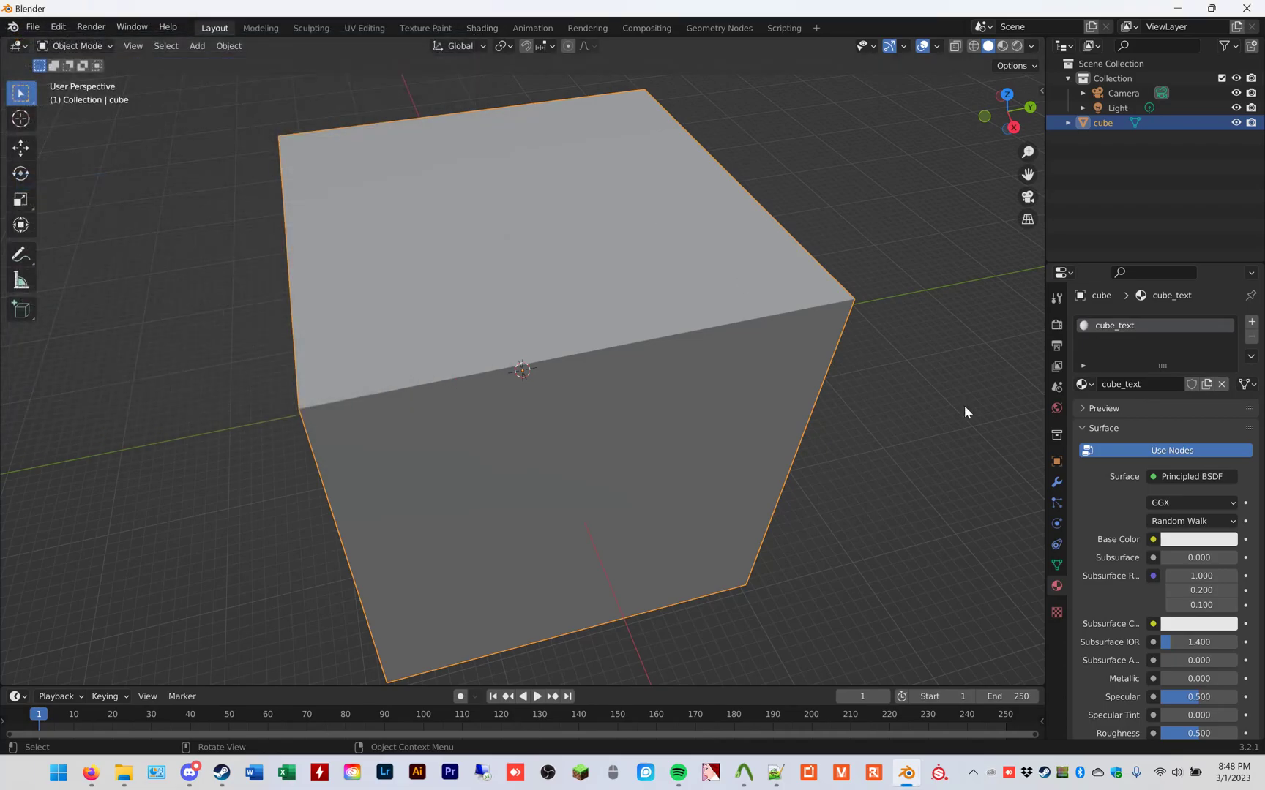
Set Source Engine Export to SMD format with the export path Desktop\Tutorial\Basics
left_click(1057, 388)
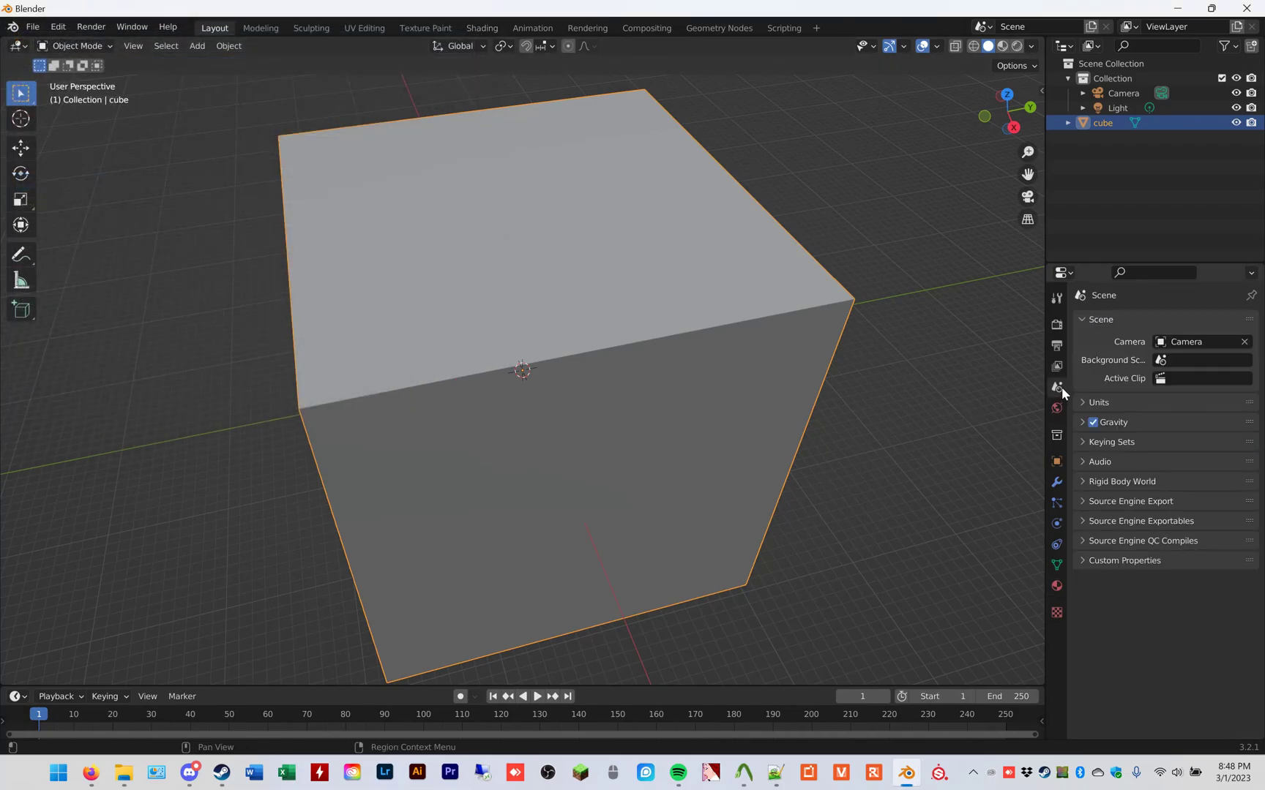
left_click(1073, 500)
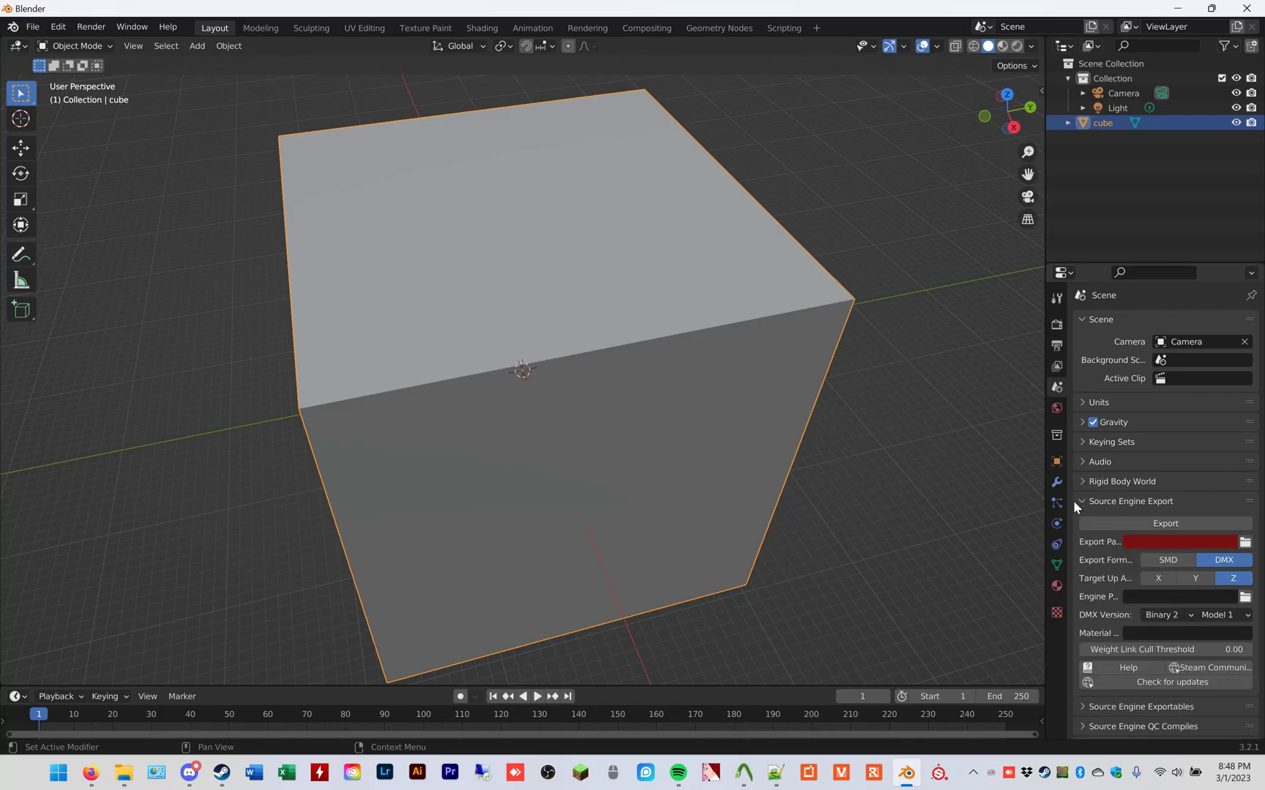
left_click(1171, 558)
left_click(1245, 542)
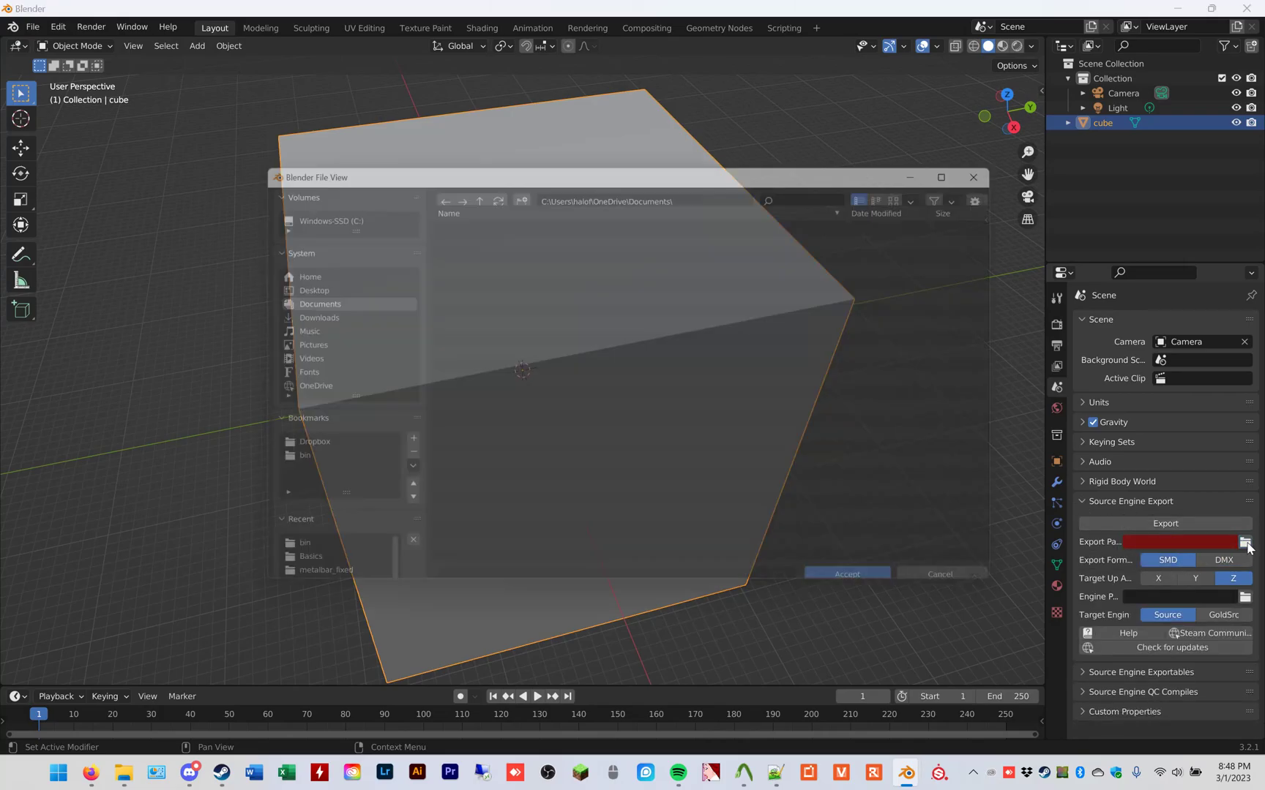
left_click(359, 282)
left_click(486, 291)
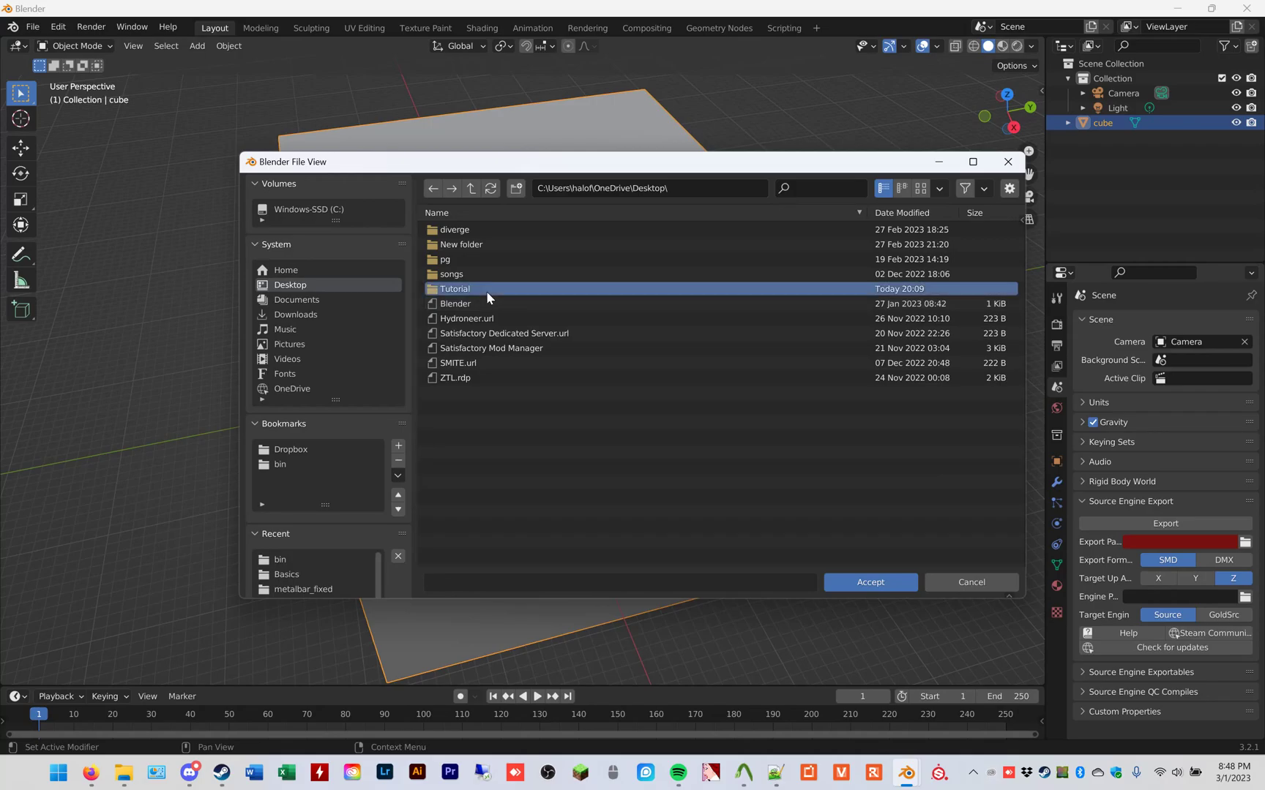
double_click(486, 291)
double_click(488, 228)
left_click(846, 579)
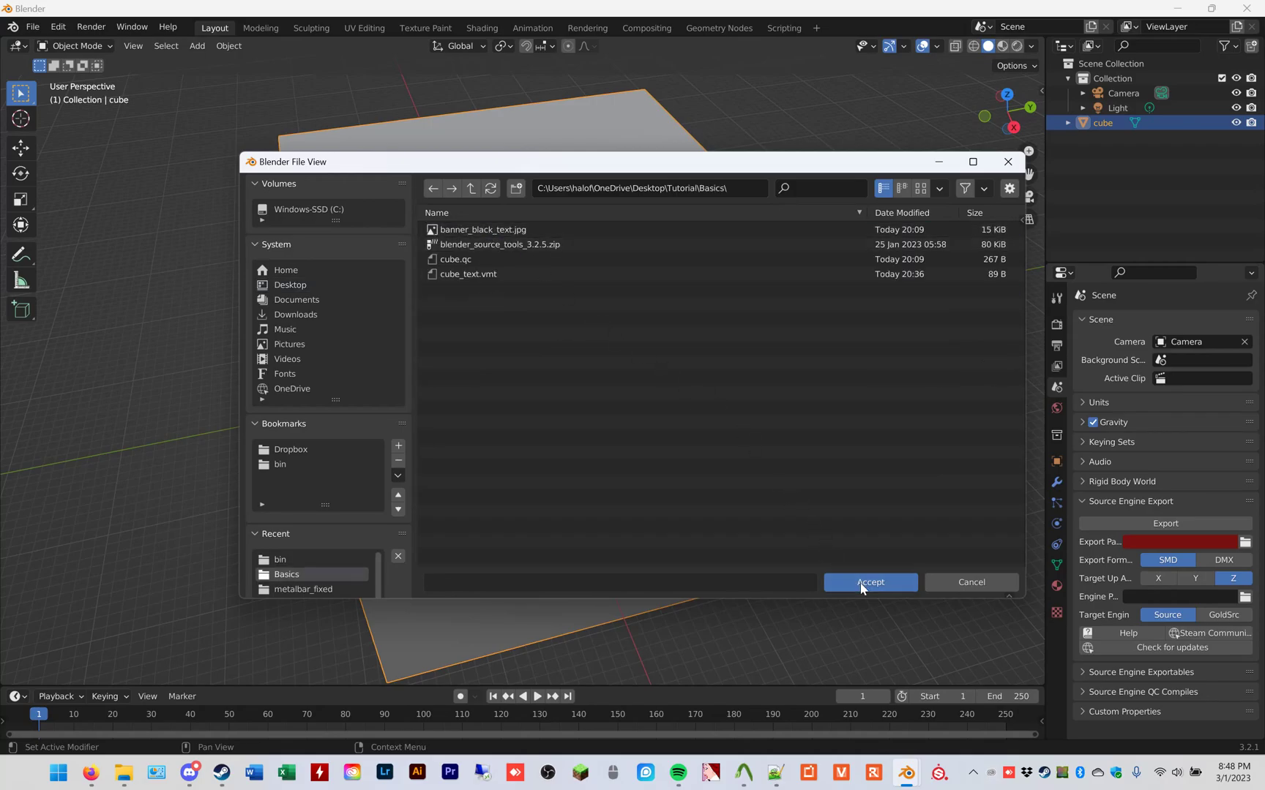
Set the Source Engine engine path to the GarrysMod bin folder
left_click(1244, 597)
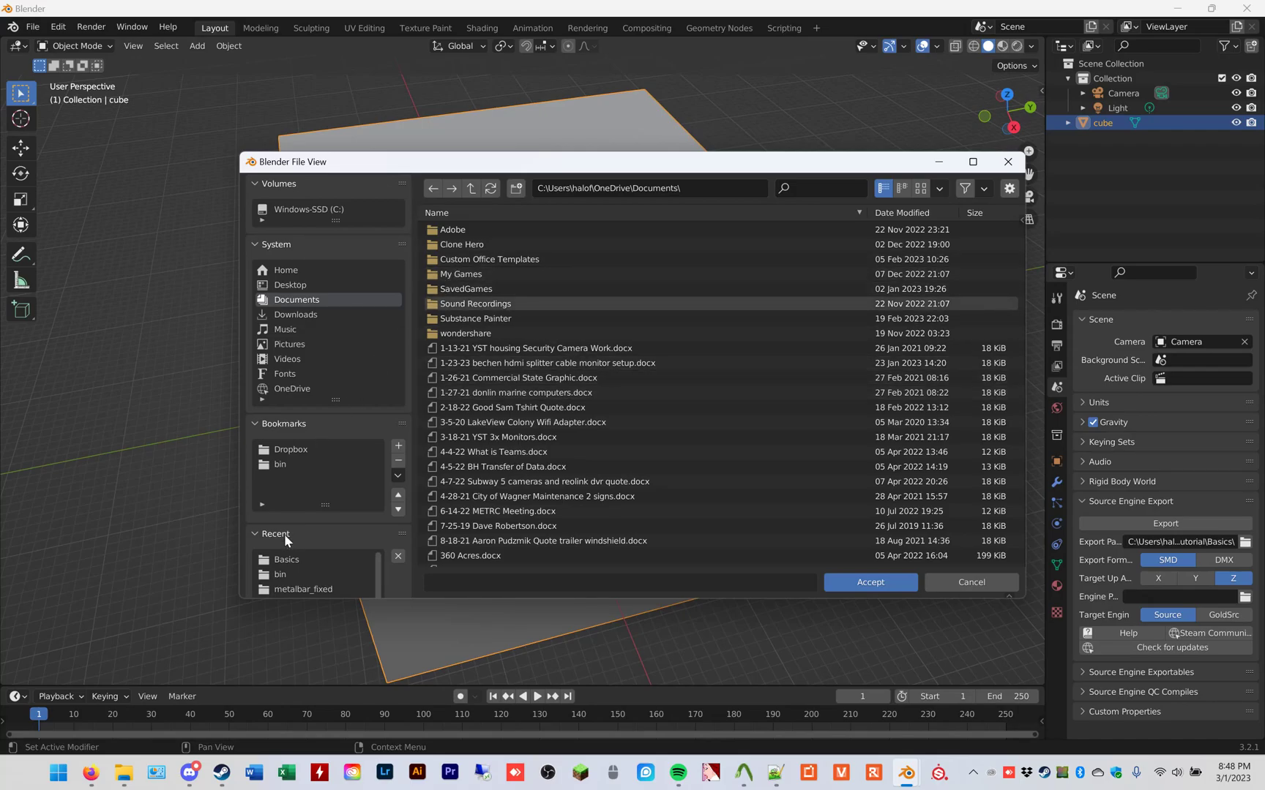
left_click(280, 464)
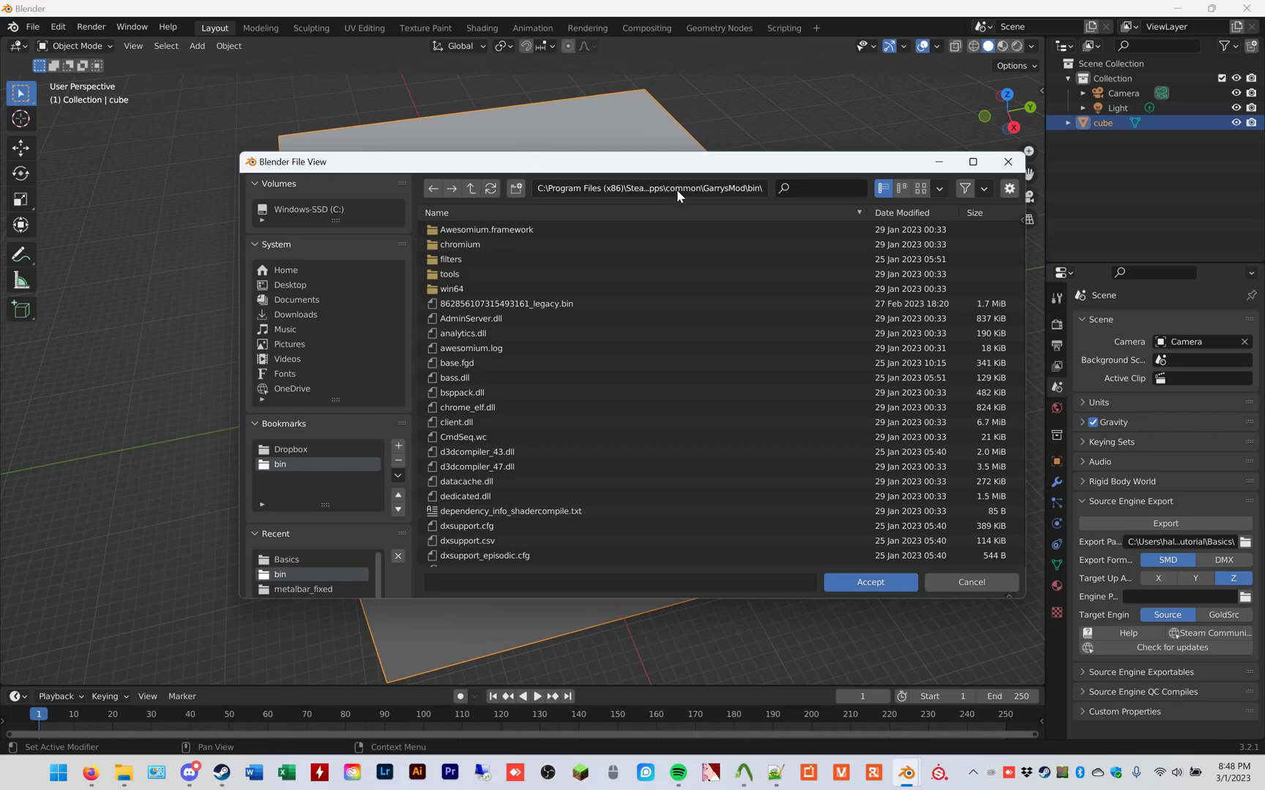
left_click(871, 582)
left_click(1168, 524)
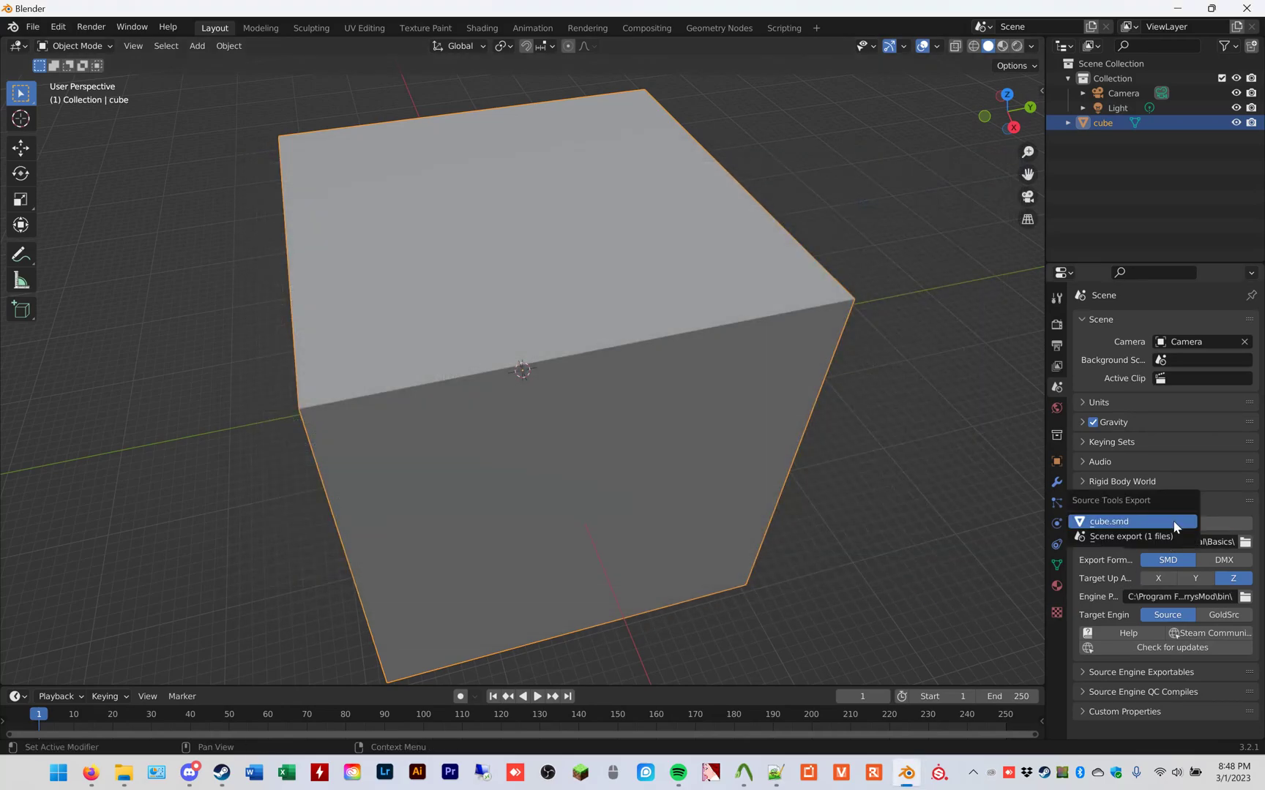
Export the cube as cube.smd and open cube.qc in Notepad++
left_click(1119, 522)
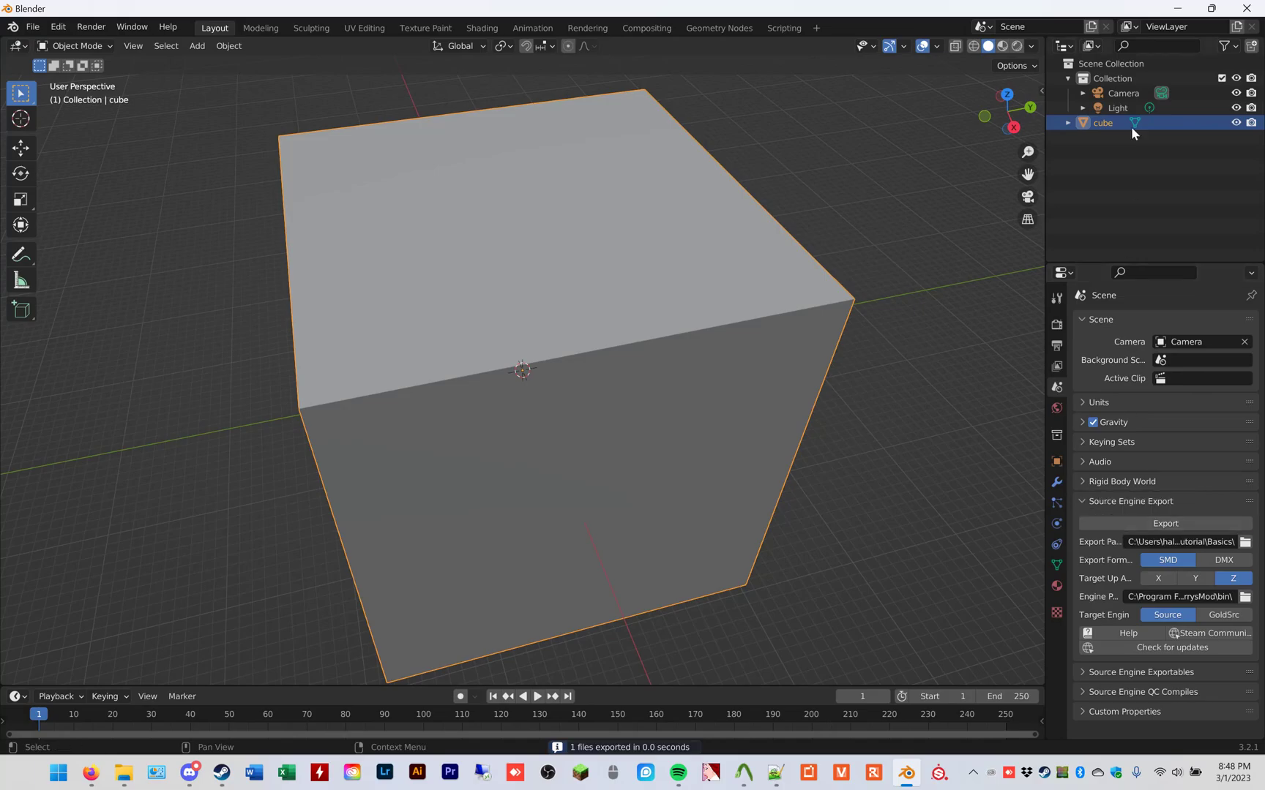
left_click(1177, 9)
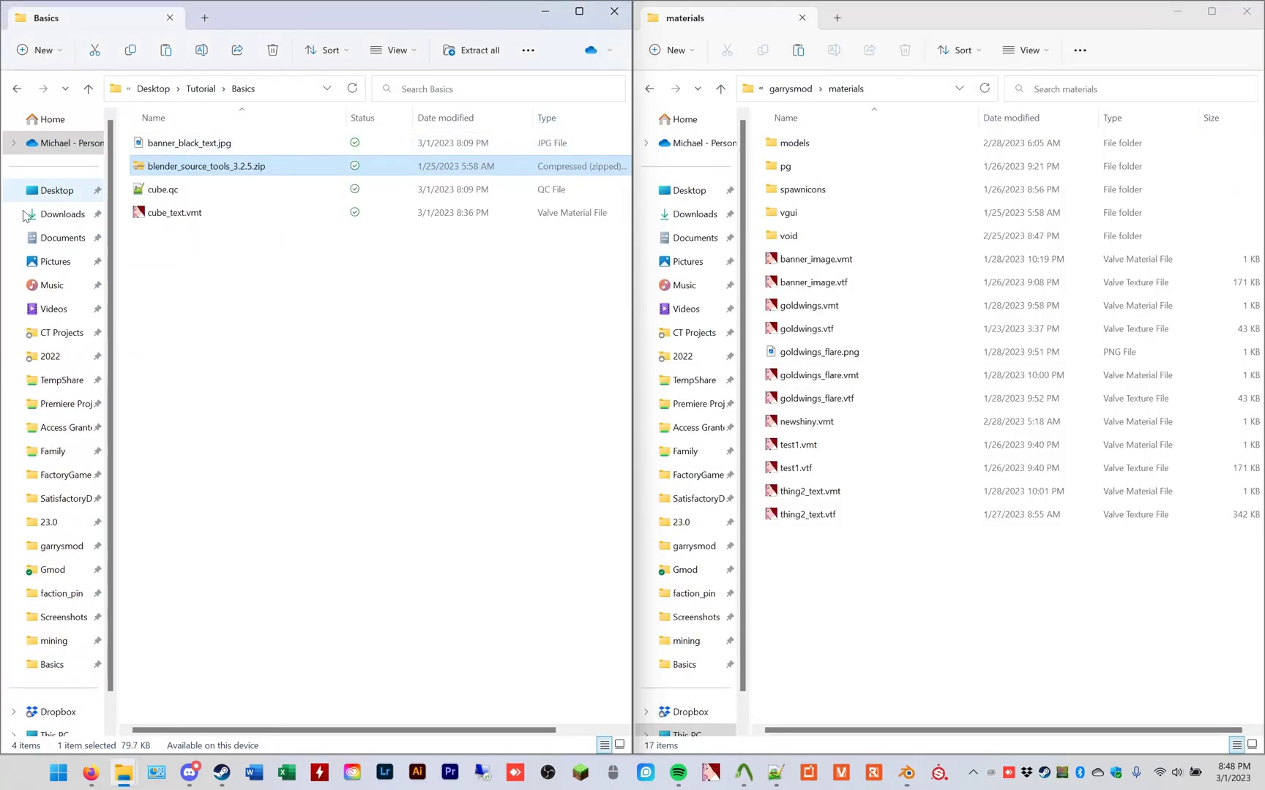
double_click(163, 189)
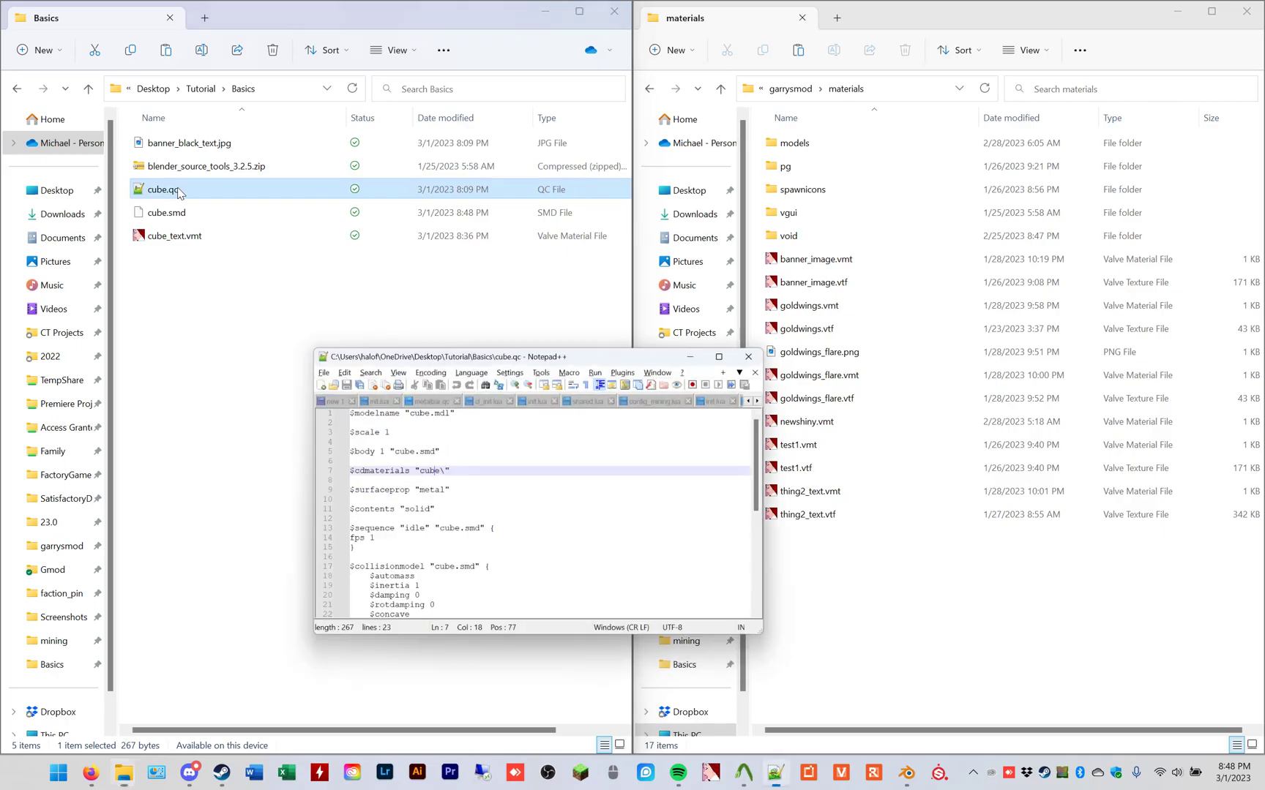
Review cube.qc's cube.mdl model name and its cube.smd body, idle and collision meshes
left_click_drag(344, 351, 379, 350)
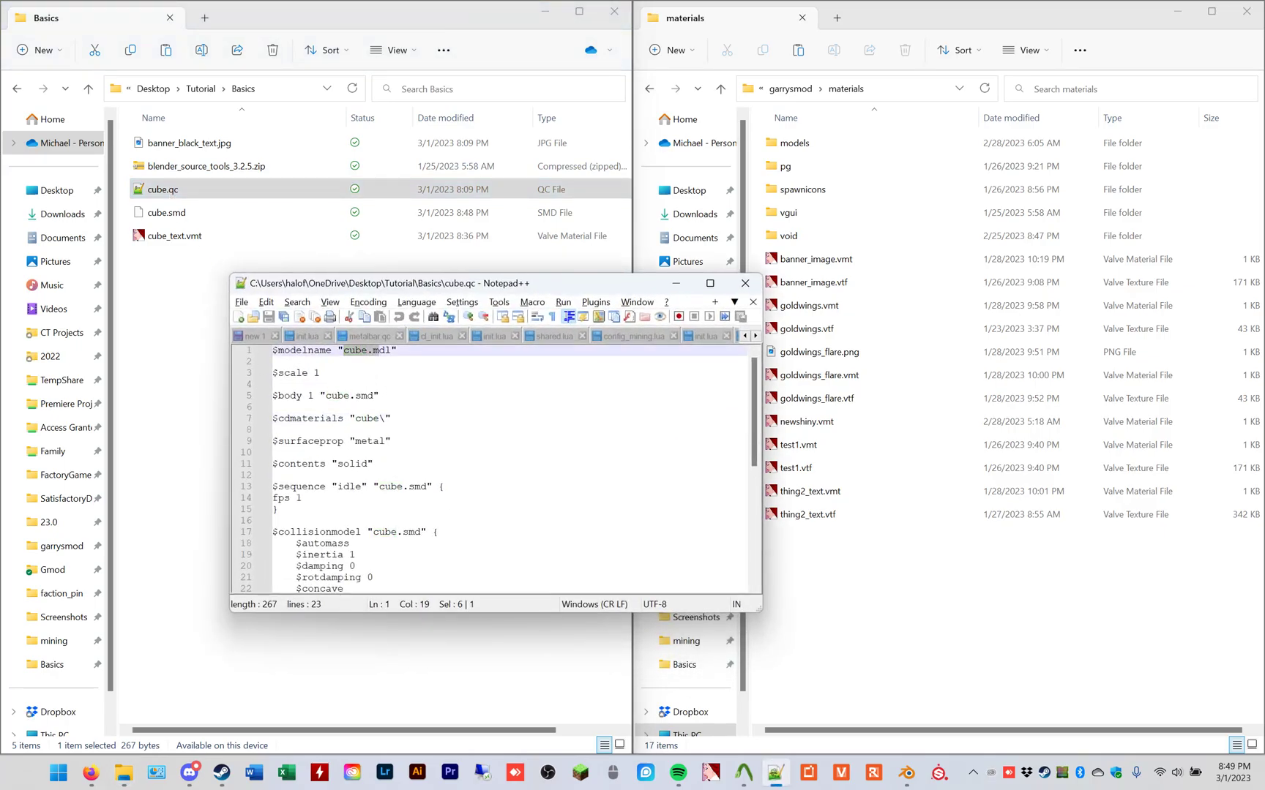
left_click(355, 351)
left_click_drag(326, 396, 356, 396)
left_click_drag(385, 487, 414, 487)
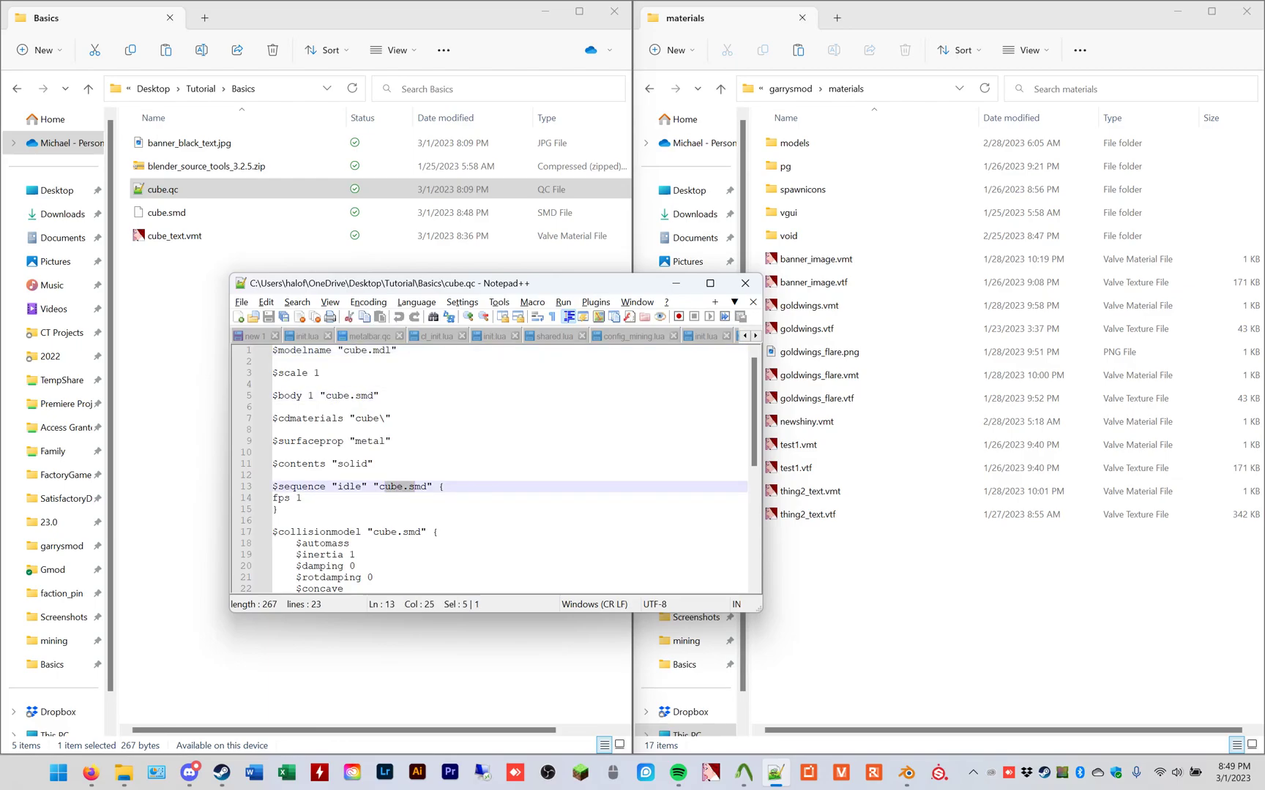
left_click_drag(385, 532, 409, 532)
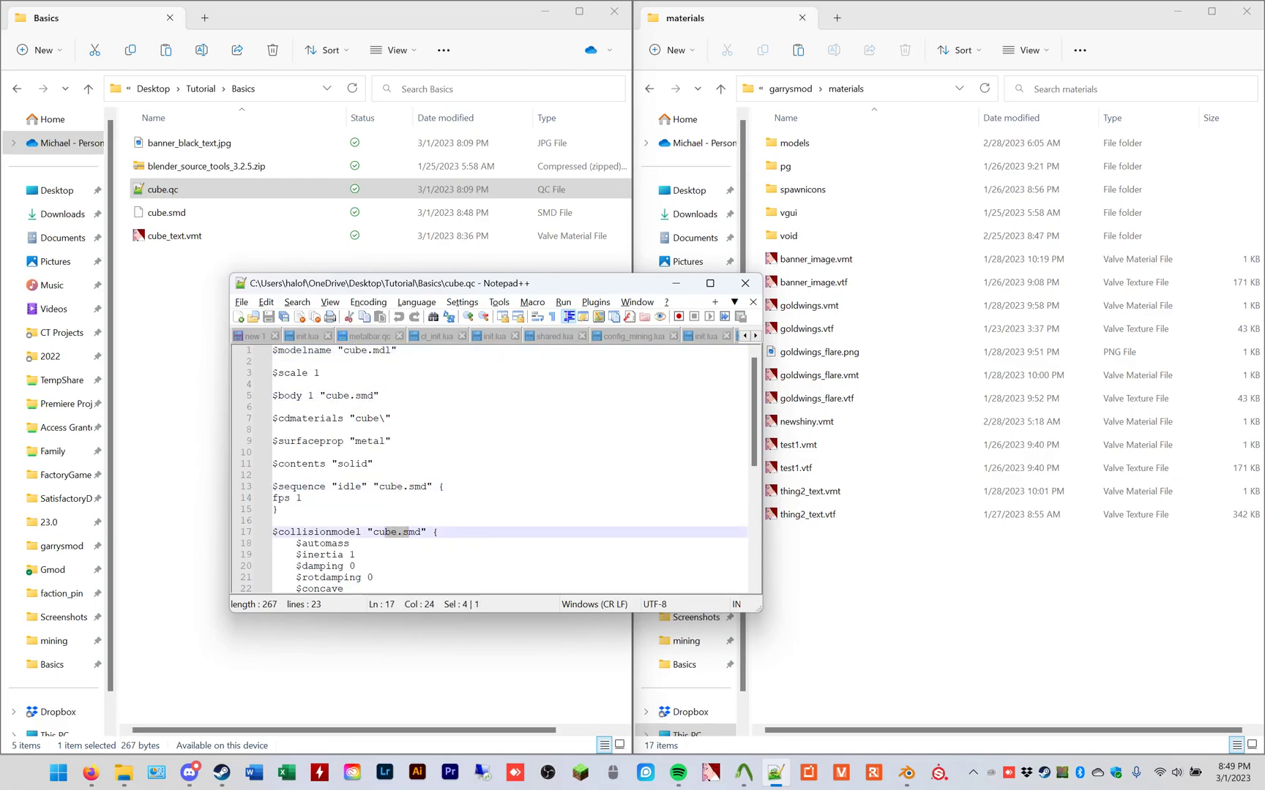
left_click_drag(385, 532, 415, 532)
Check the $cdmaterials cube\ folder path, then close cube.qc
left_click(323, 418)
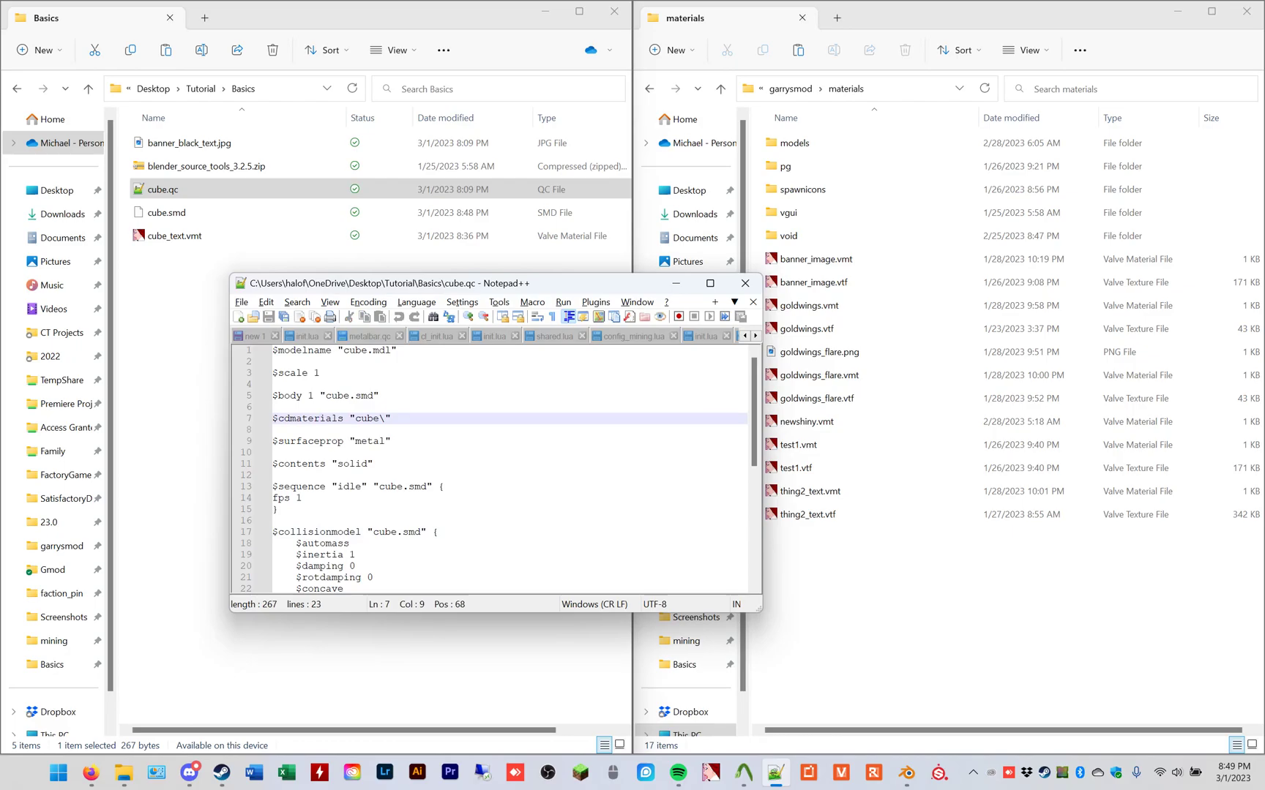
left_click_drag(355, 418, 385, 418)
double_click(366, 418)
key("Right")
left_click(745, 284)
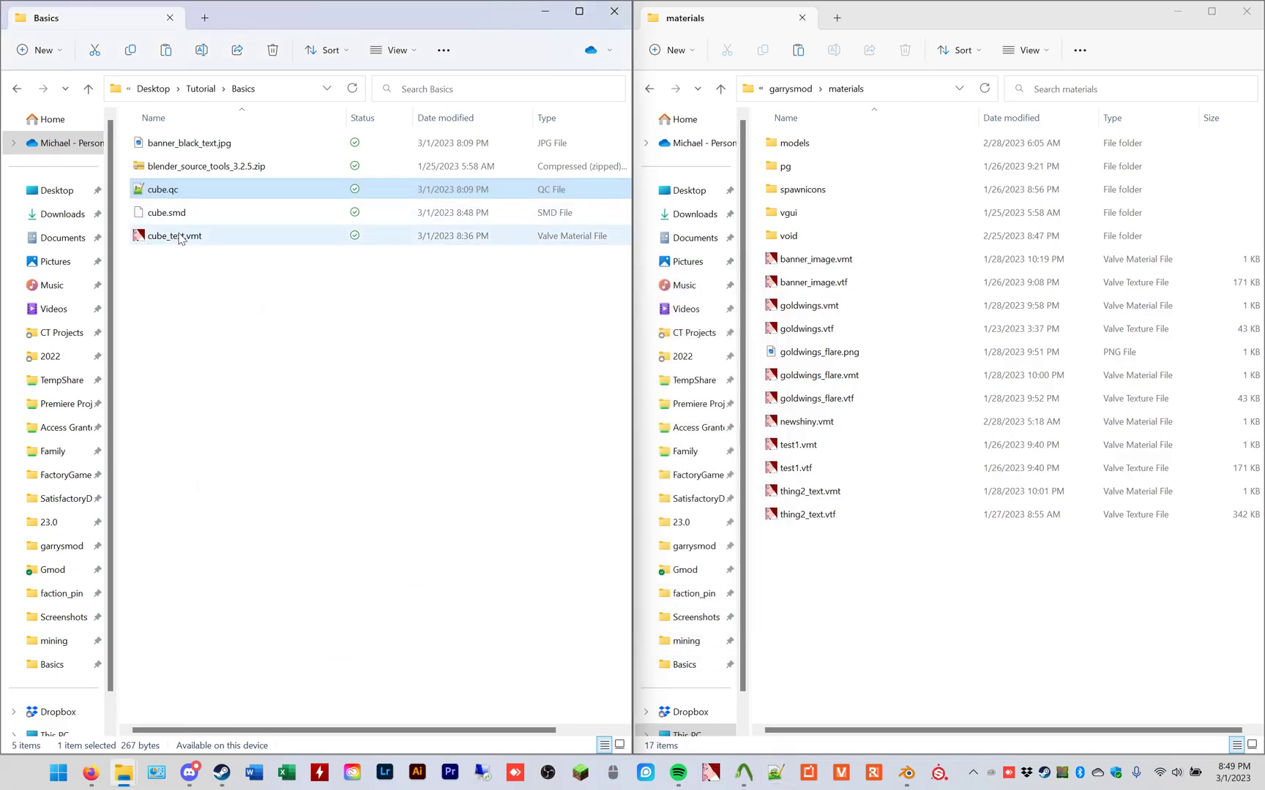
left_click(202, 244)
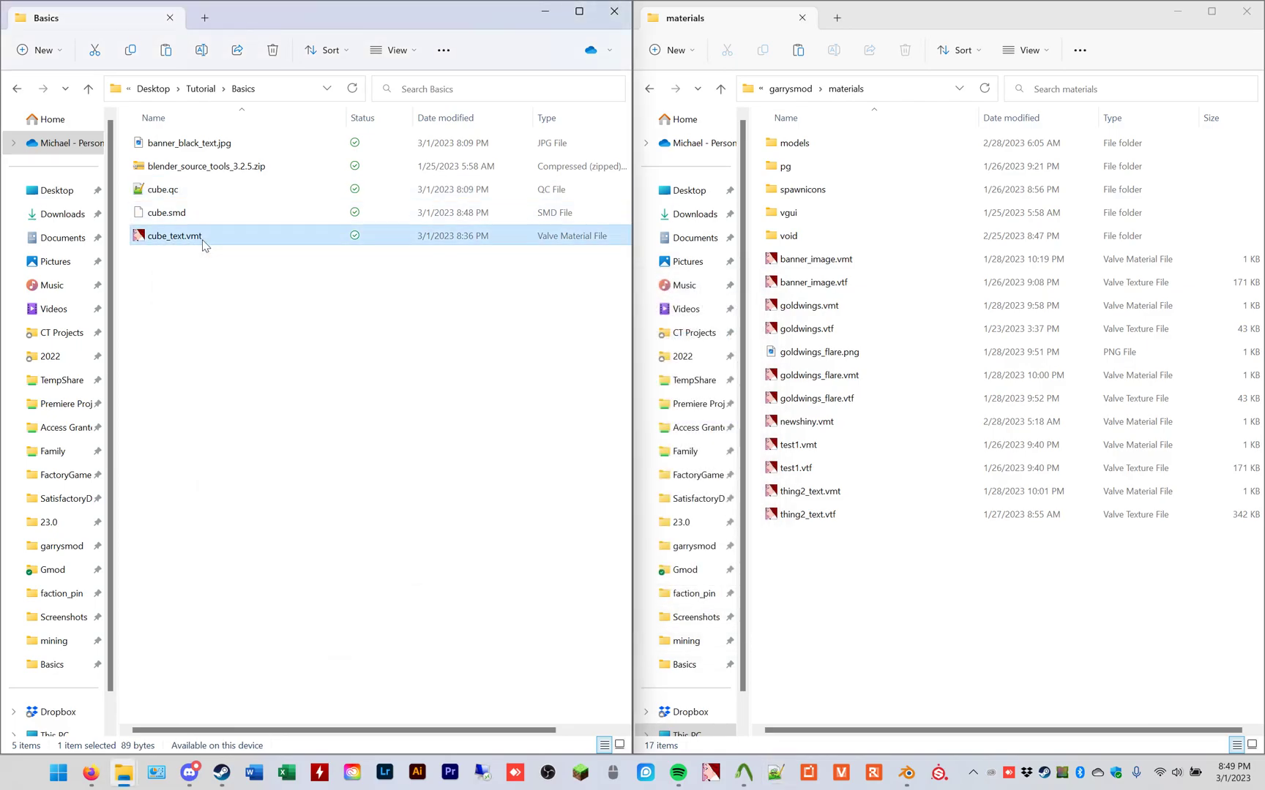
double_click(204, 244)
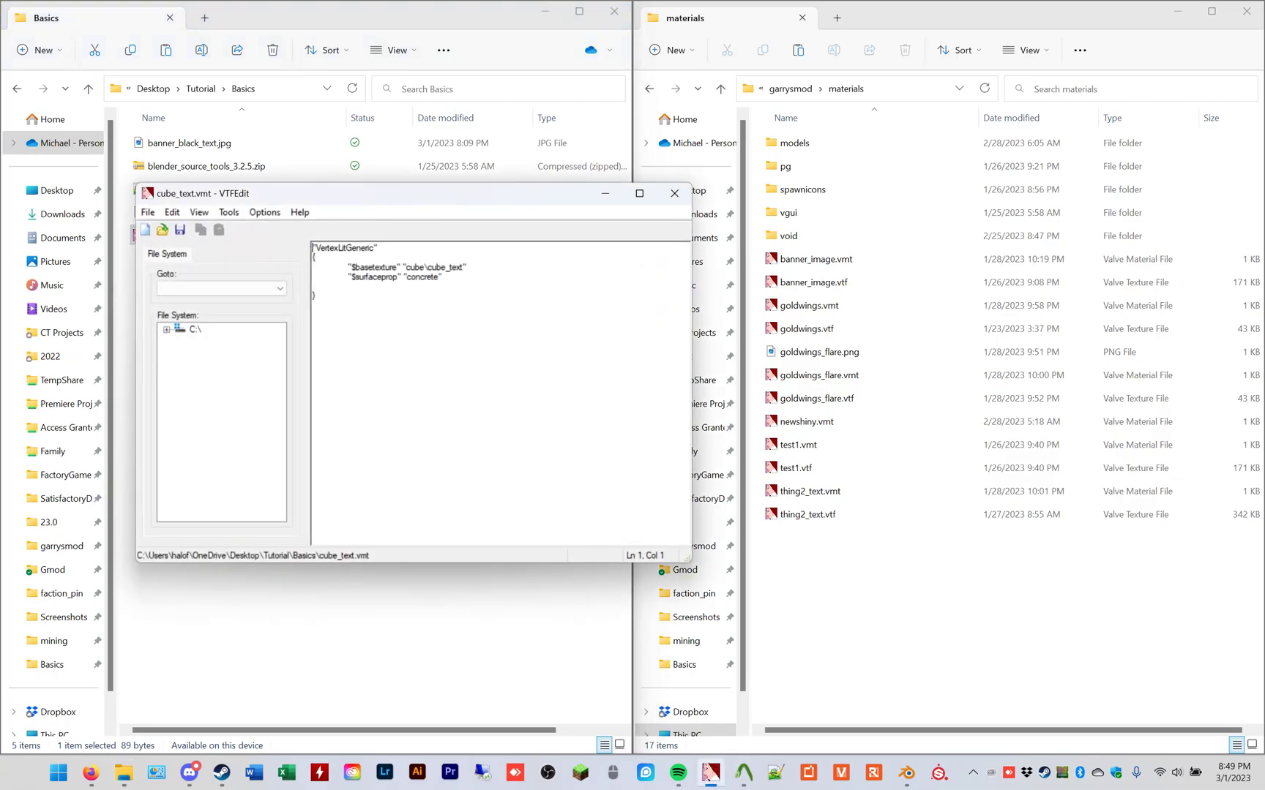
left_click_drag(406, 267, 464, 267)
left_click(463, 267)
mouse_move(406, 267)
left_mouse_down()
mouse_move(463, 267)
mouse_move(427, 268)
left_mouse_up()
left_click(674, 194)
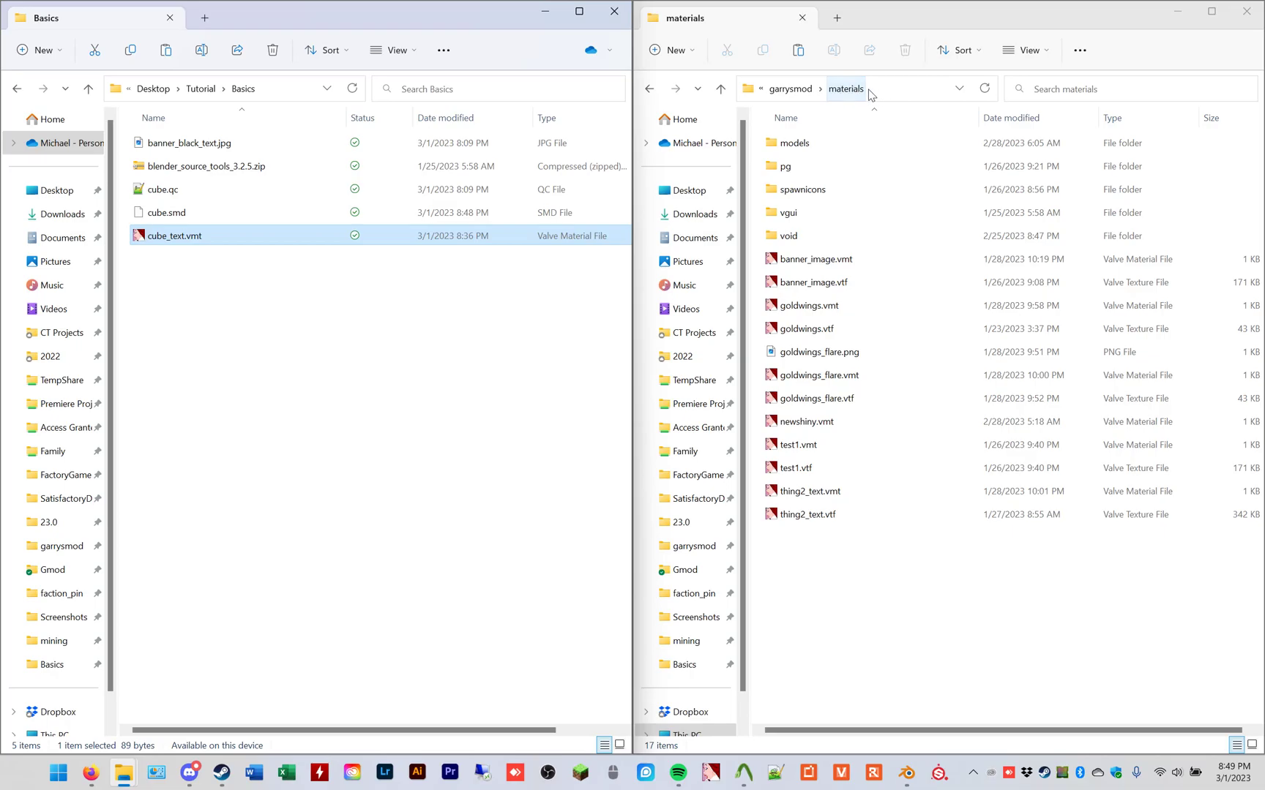
Make a new folder named cube in garrysmod\materials and open it
left_click(868, 568)
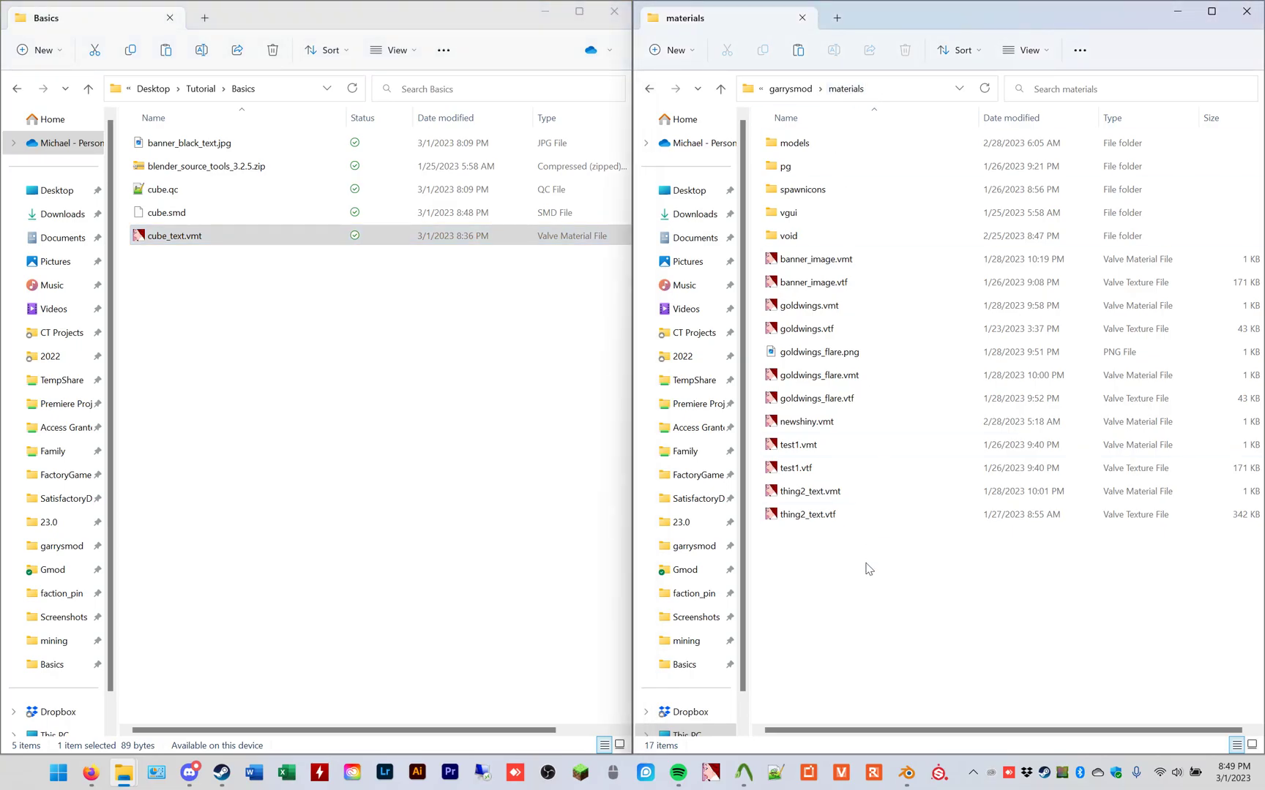
key("ctrl+shift+n")
type("cube")
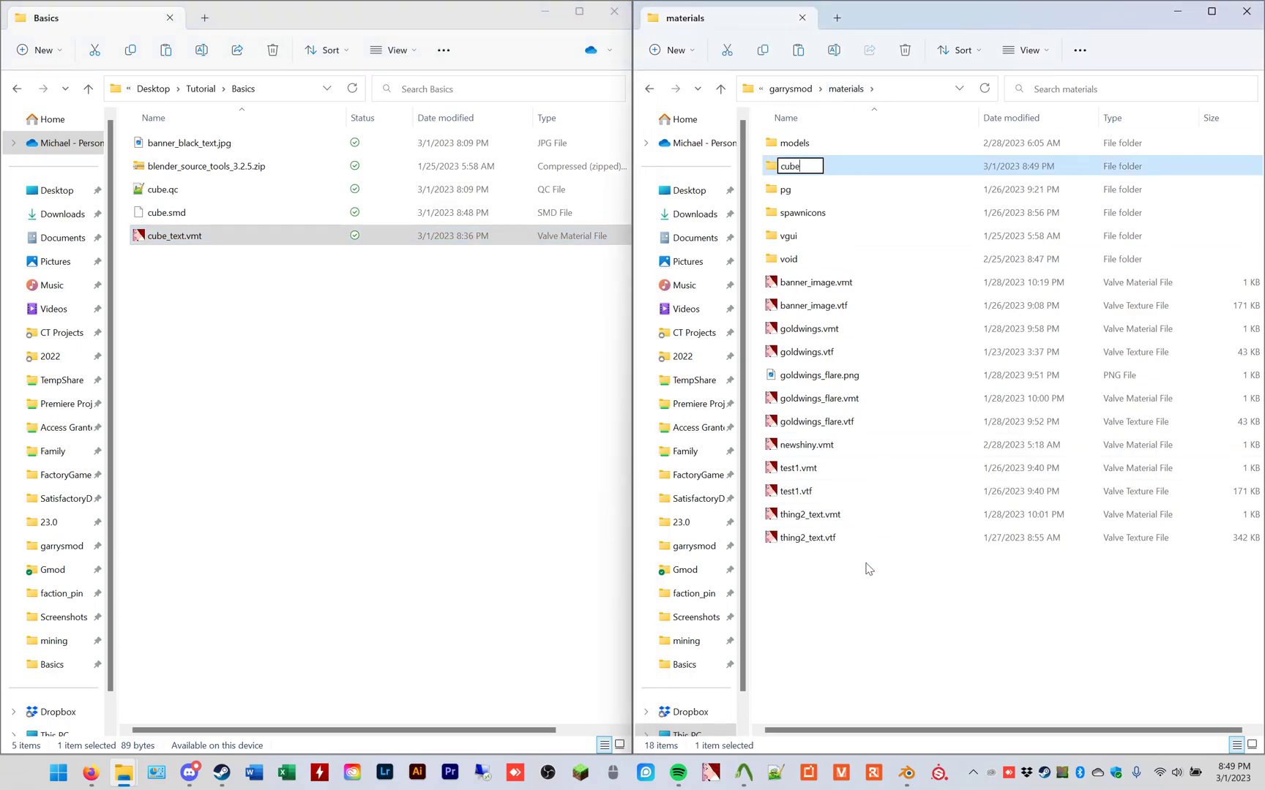
key("Return")
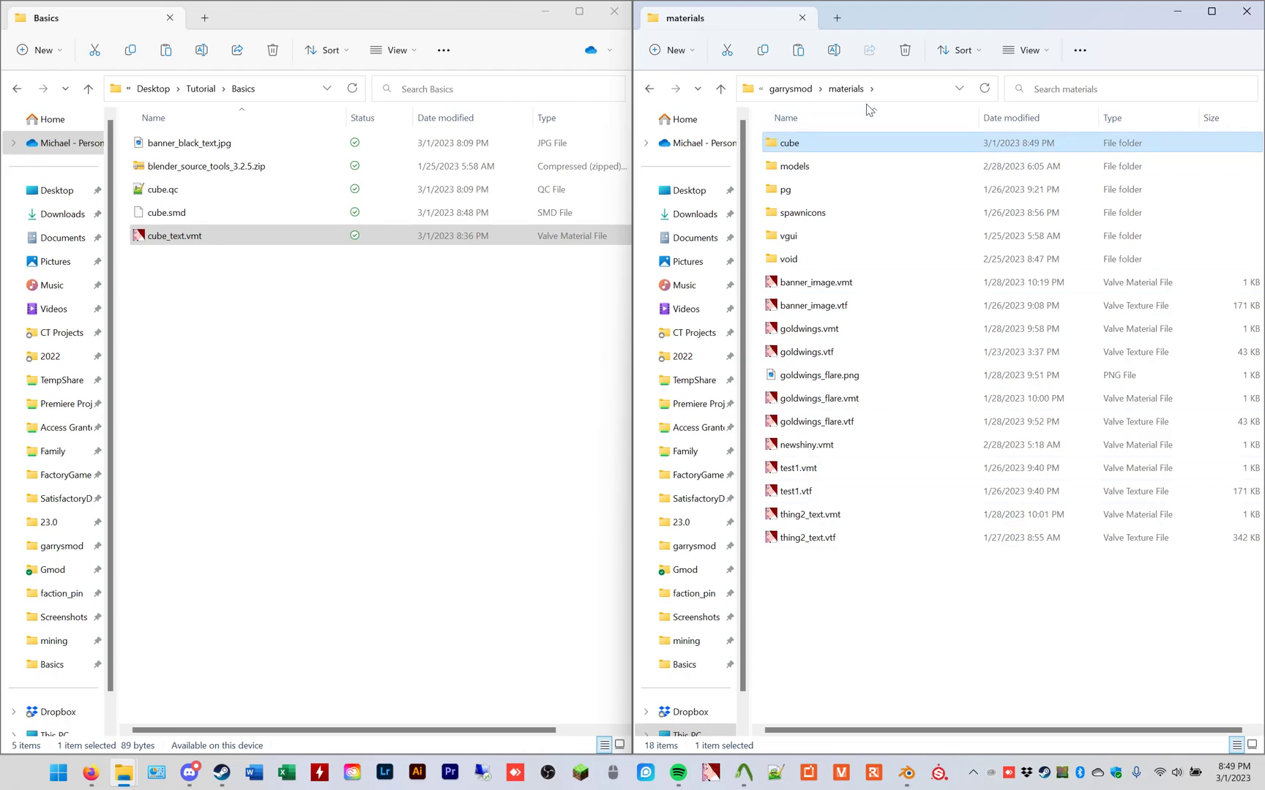
double_click(870, 146)
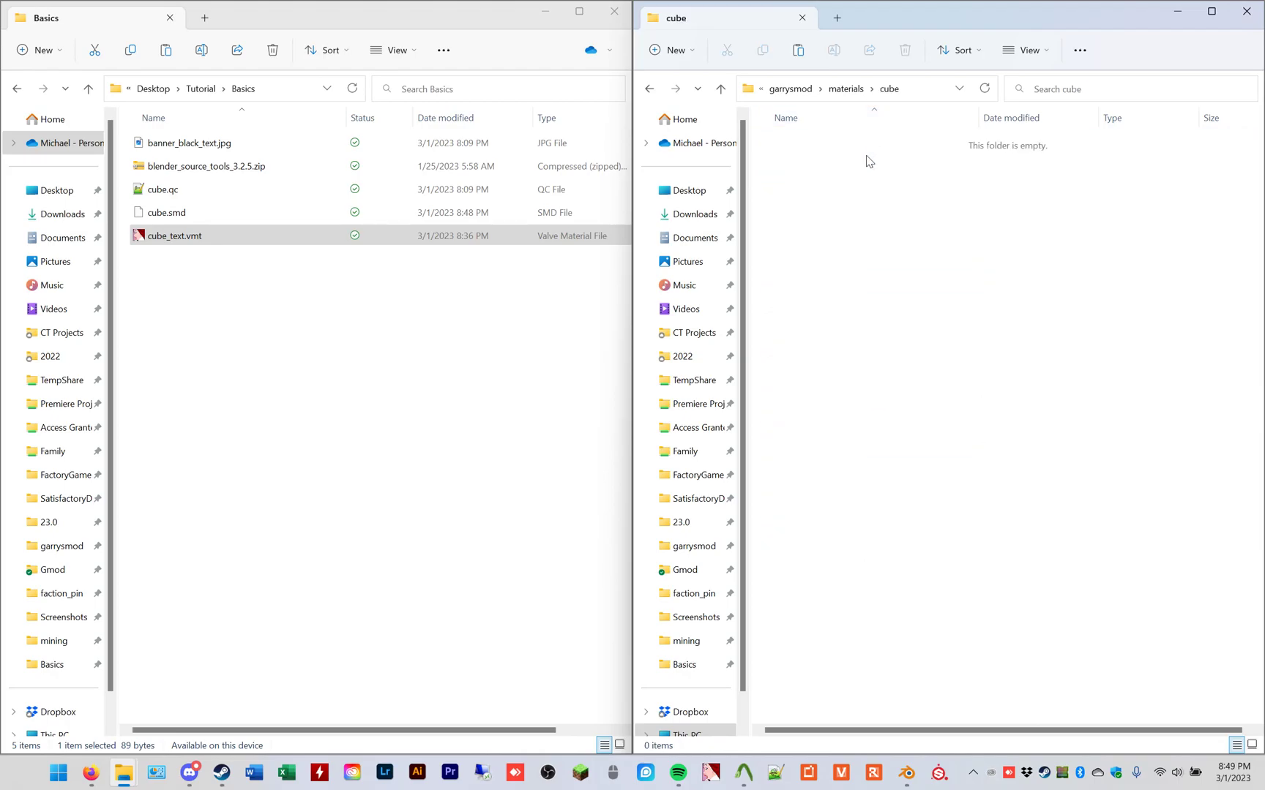
left_click(710, 772)
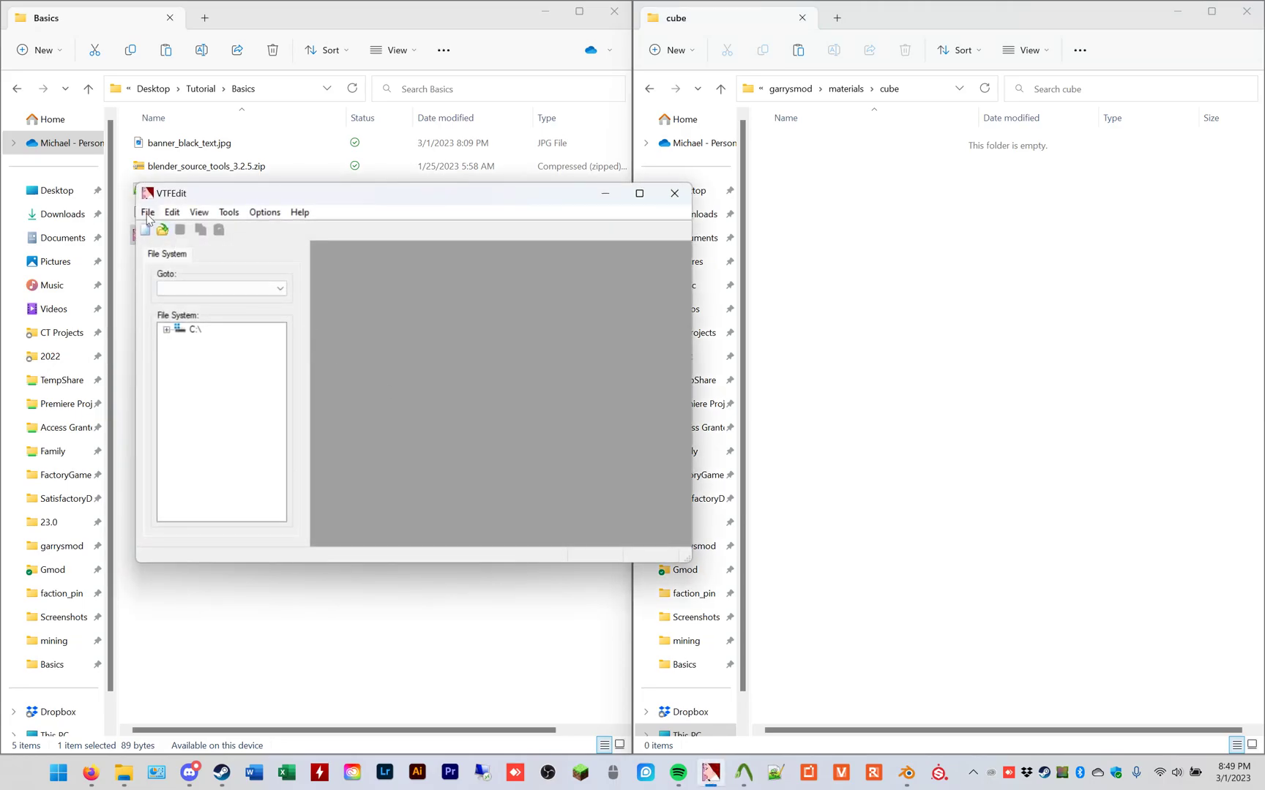
Import banner_black_text.jpg into VTFEdit with the default VTF options
left_click(147, 212)
left_click(174, 308)
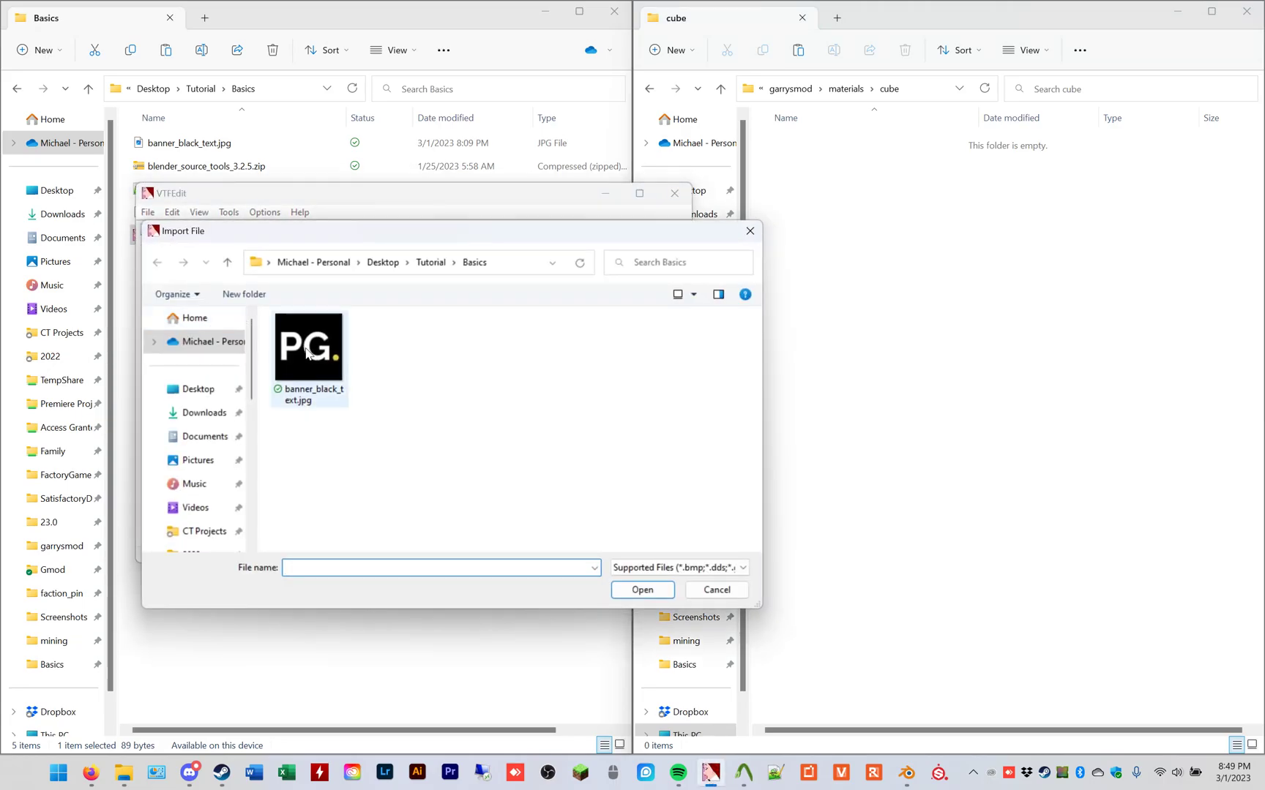
double_click(308, 342)
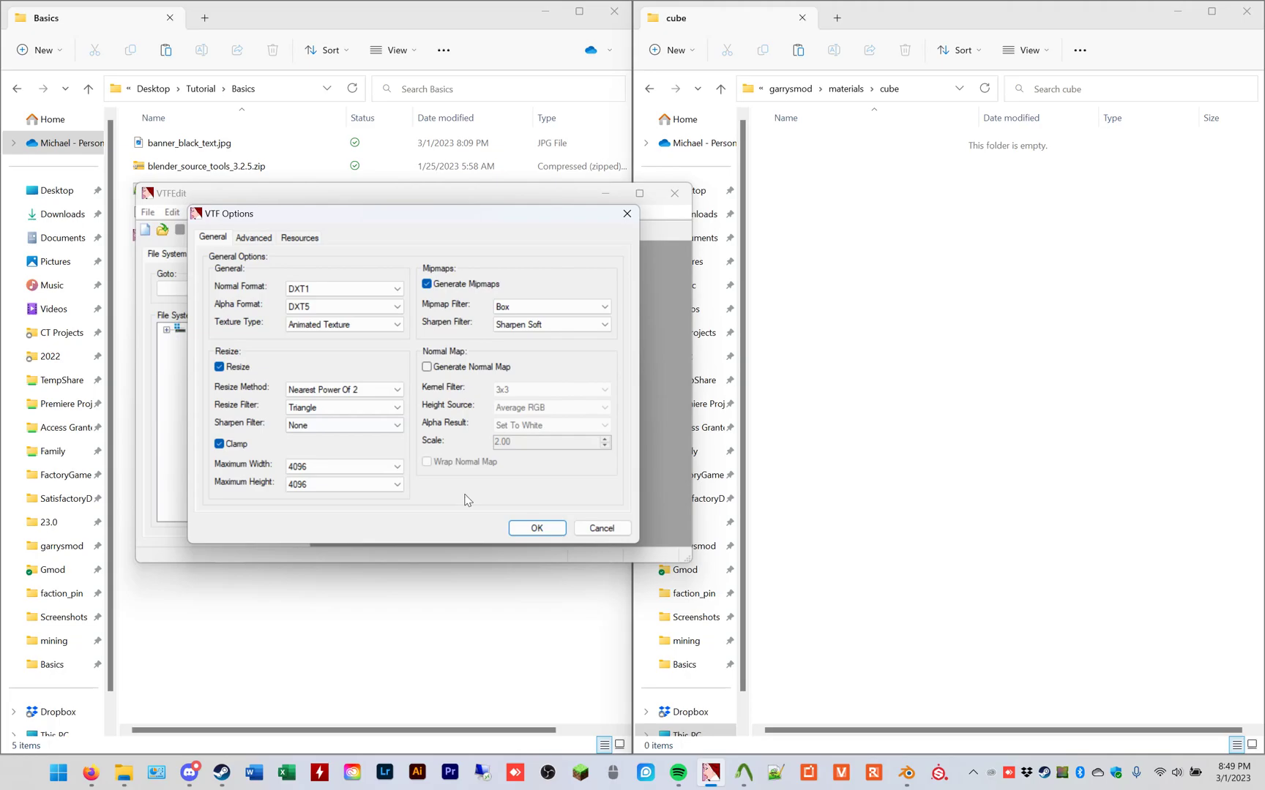
left_click(536, 528)
Save the texture as cube_text.vtf and close VTFEdit
left_click(147, 212)
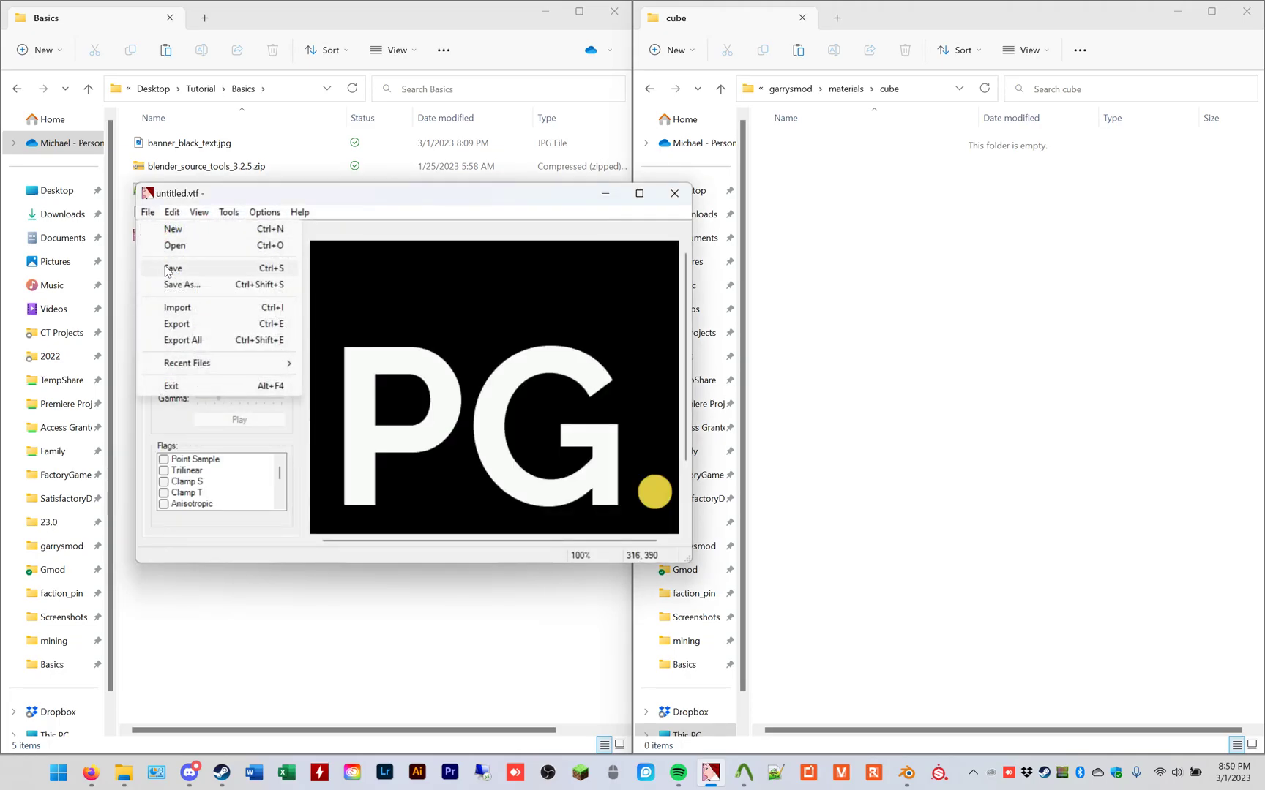
left_click(177, 287)
type("cube_text")
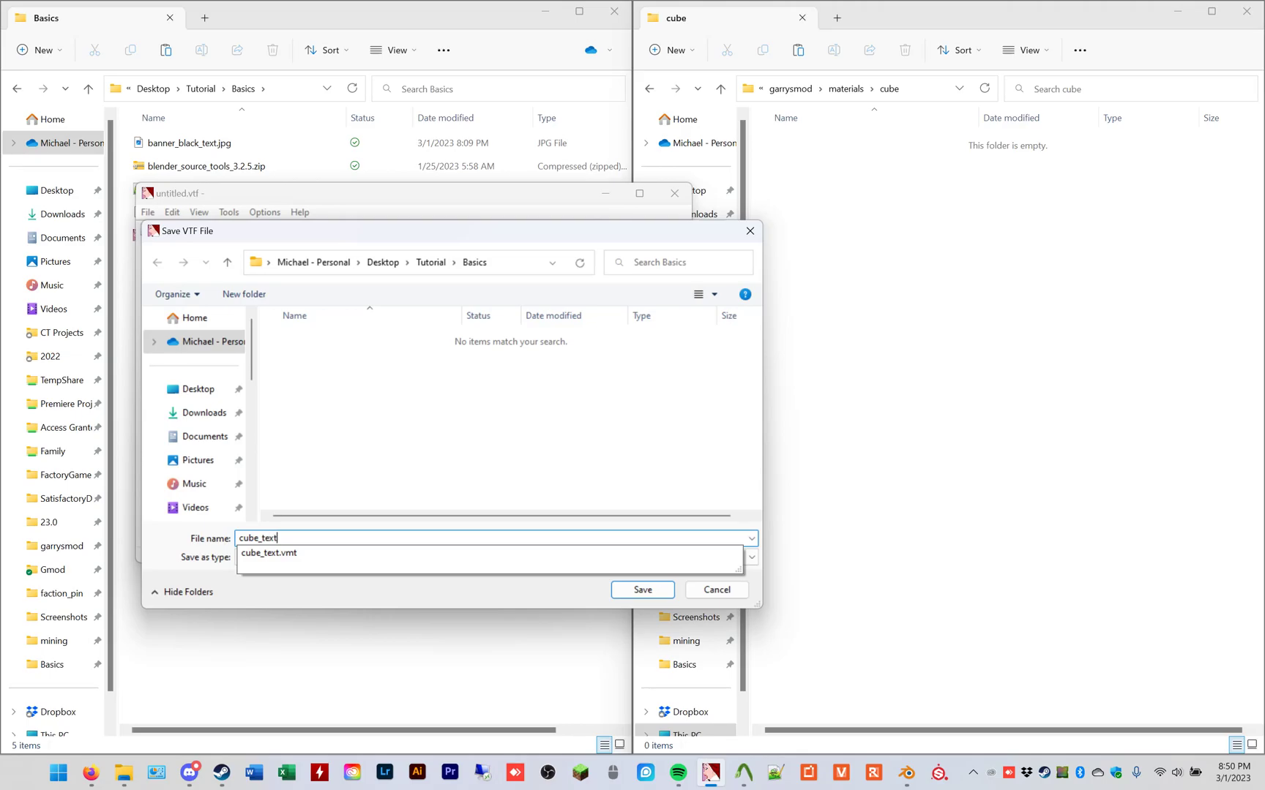
key("Return")
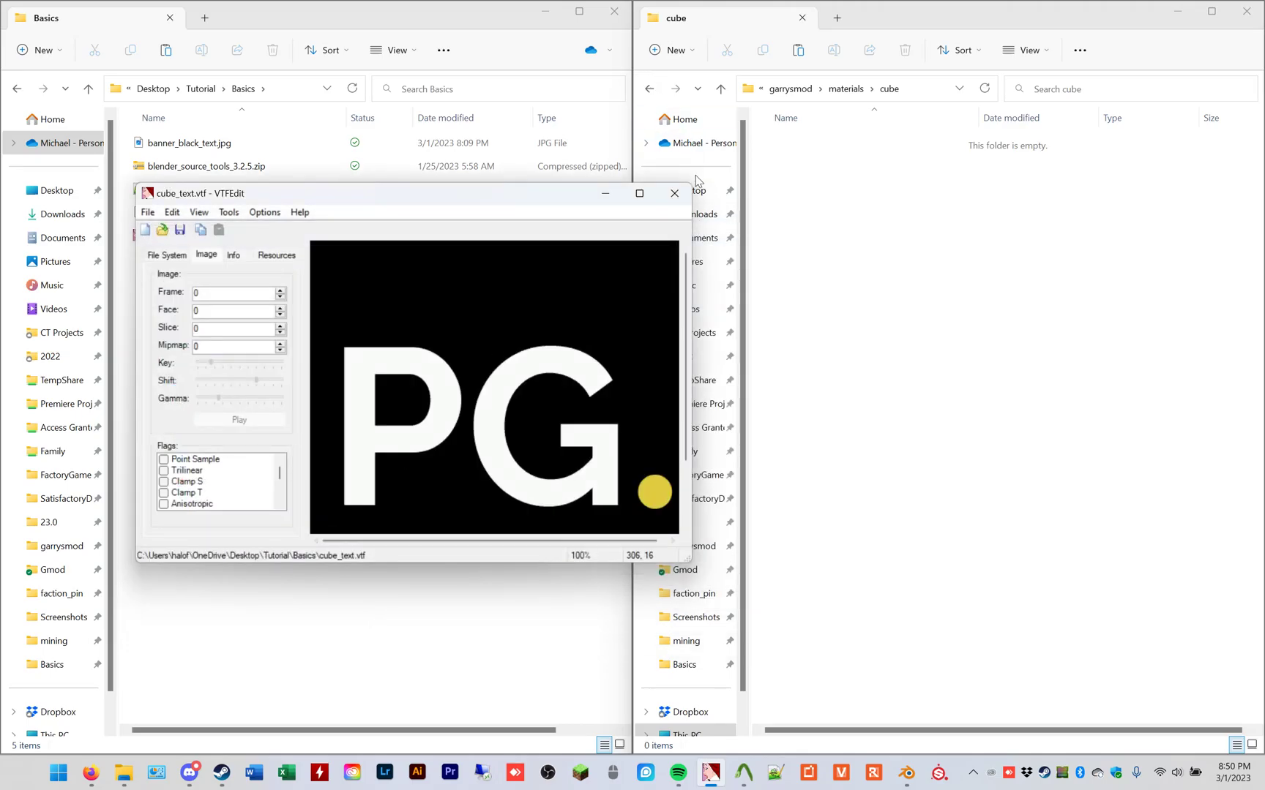
left_click(674, 193)
Copy cube_text.vmt and cube_text.vtf and paste them into the materials\cube folder
left_click_drag(219, 287, 201, 241)
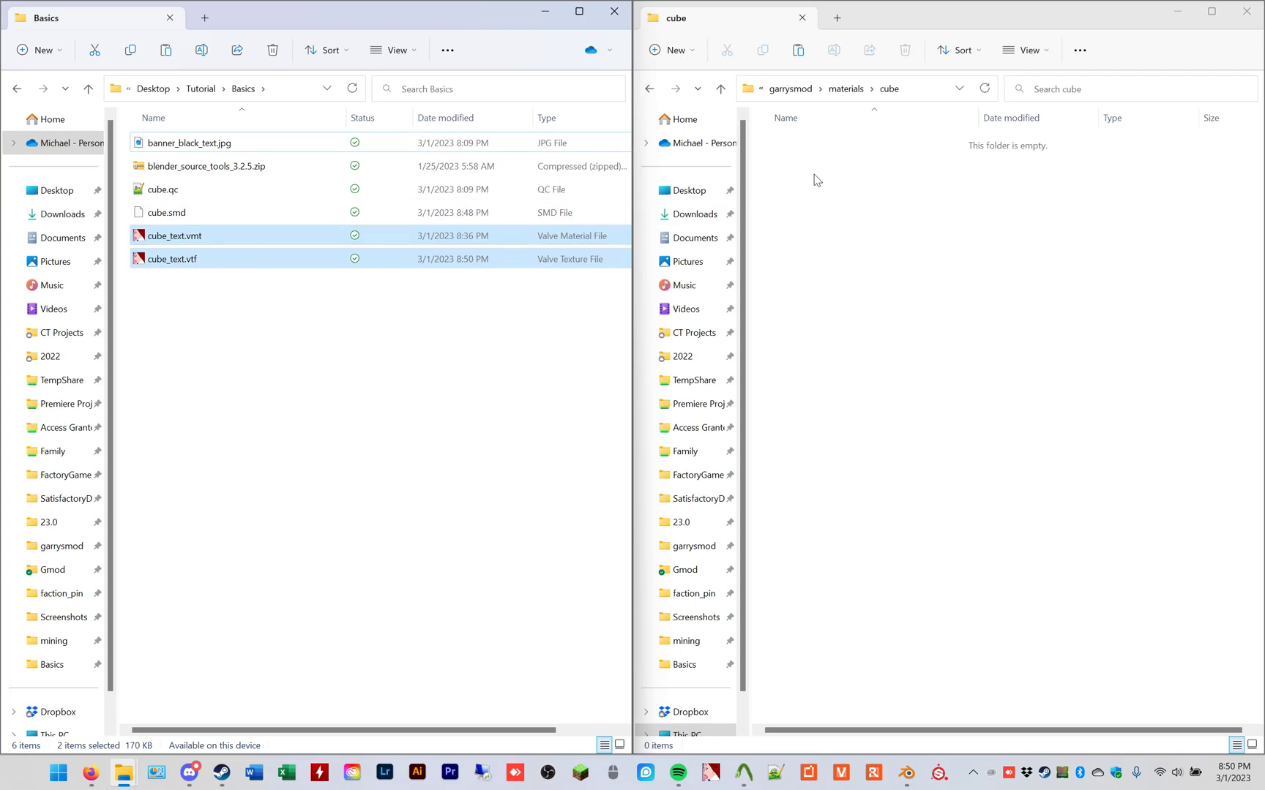
left_click(871, 219)
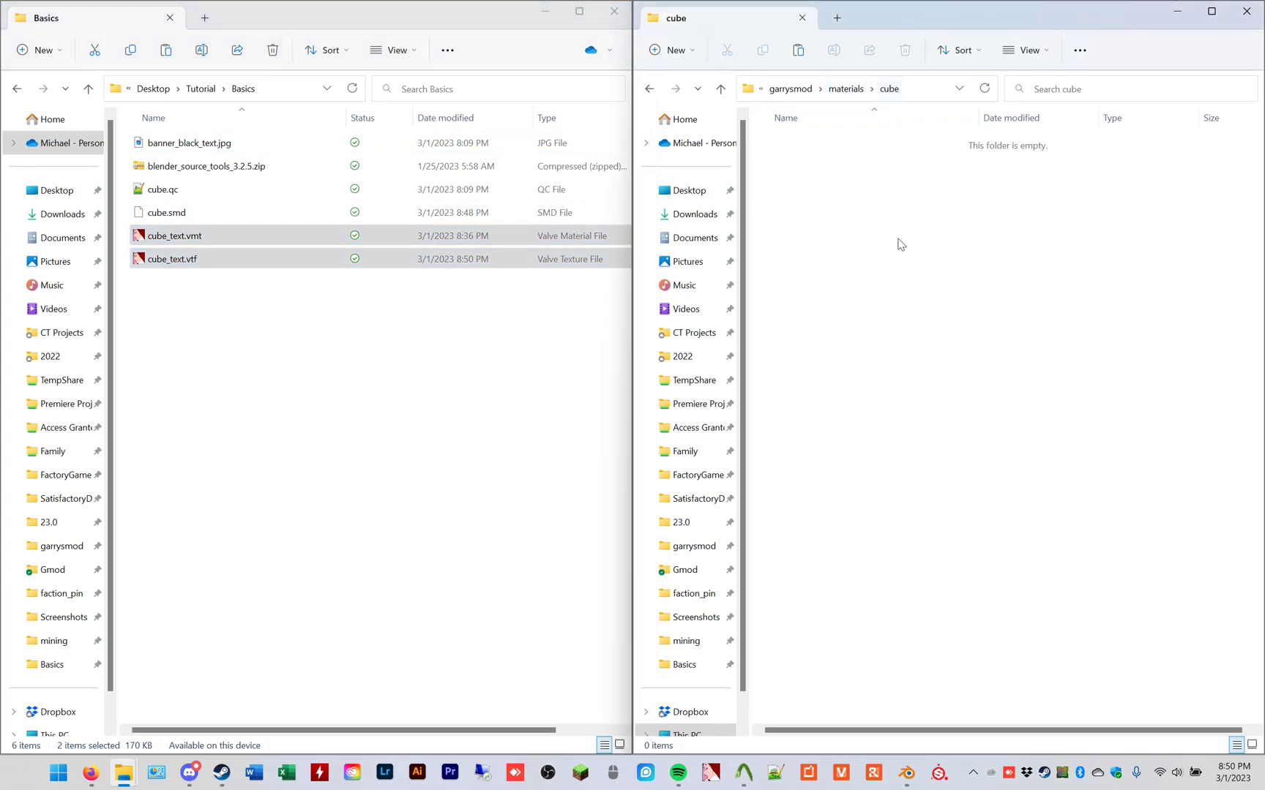
key("ctrl+v")
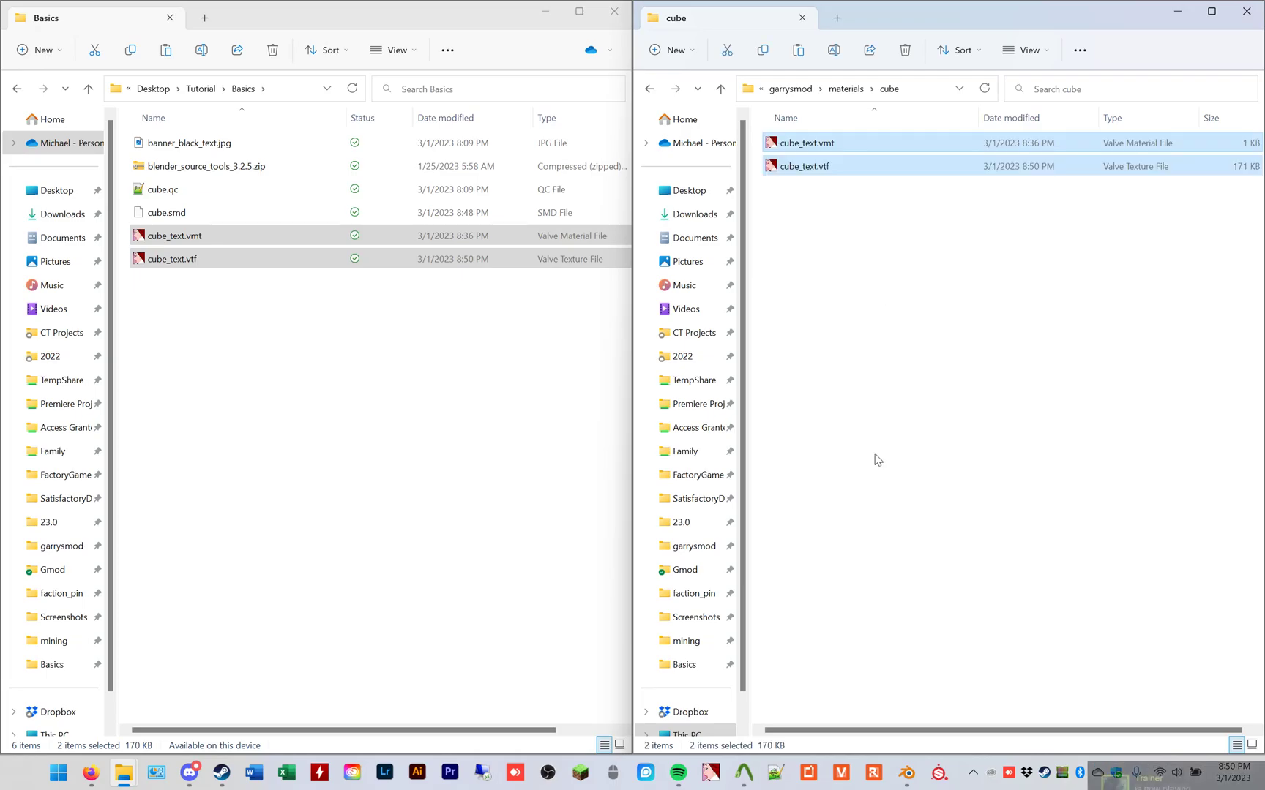
left_click(744, 774)
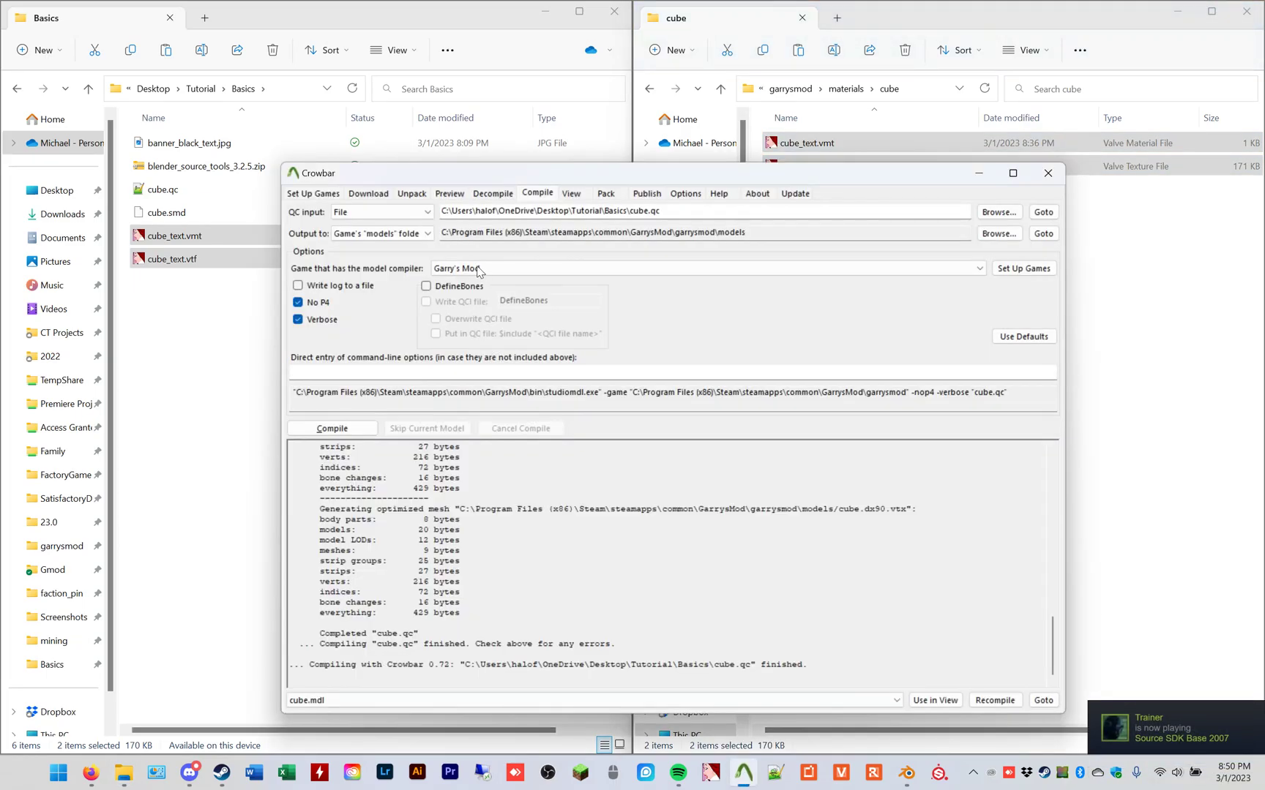
Compile cube.qc in Crowbar and confirm the log reports cube.mdl finished
left_click(998, 212)
double_click(475, 303)
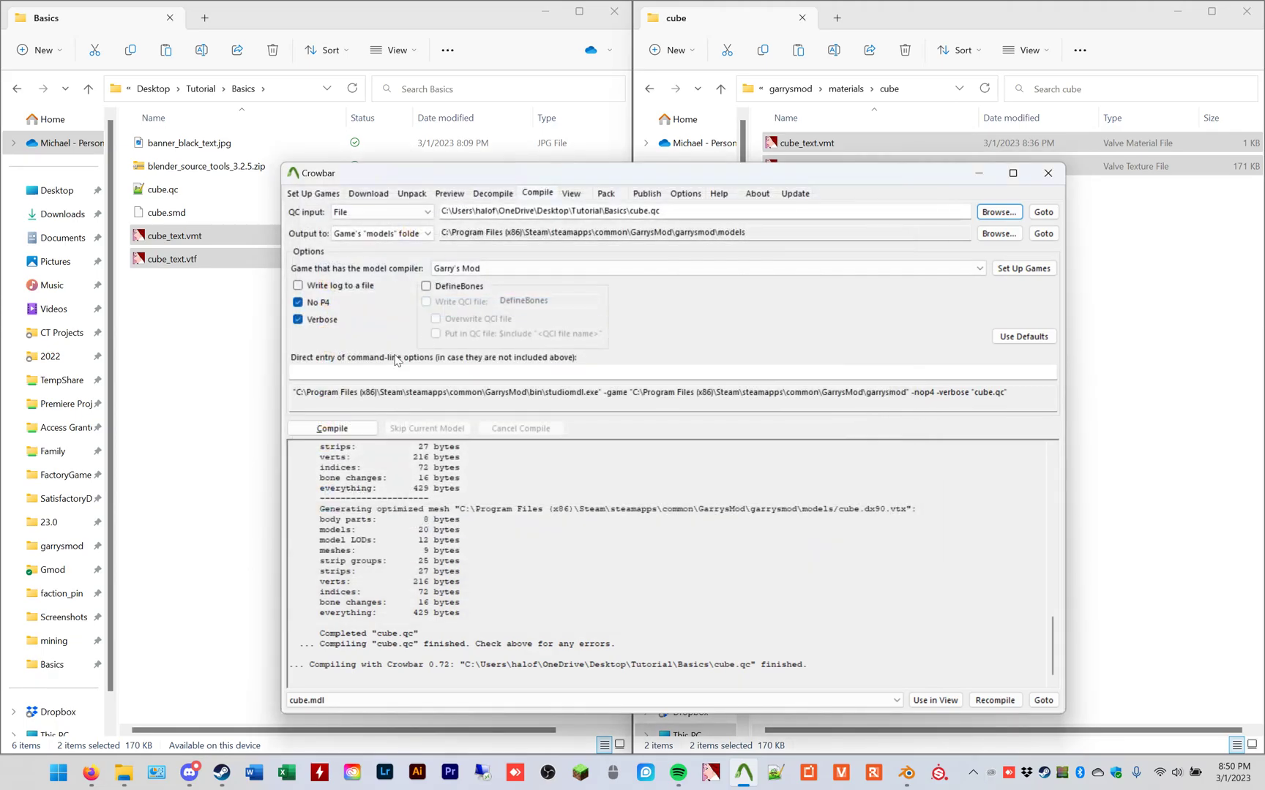
left_click(339, 429)
left_click_drag(311, 592, 763, 664)
left_click(764, 665)
left_click(221, 772)
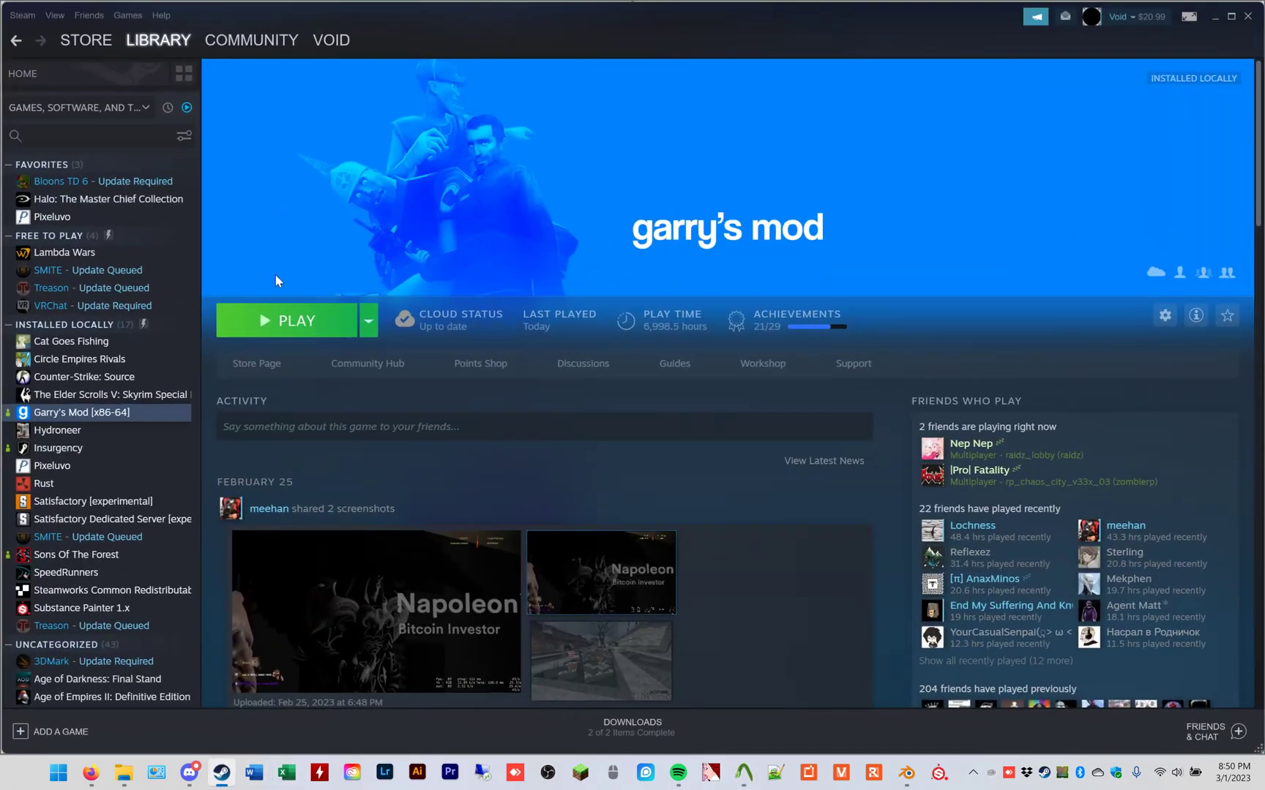
Launch Garry's Mod with PLAY from its Steam library page
left_click(294, 322)
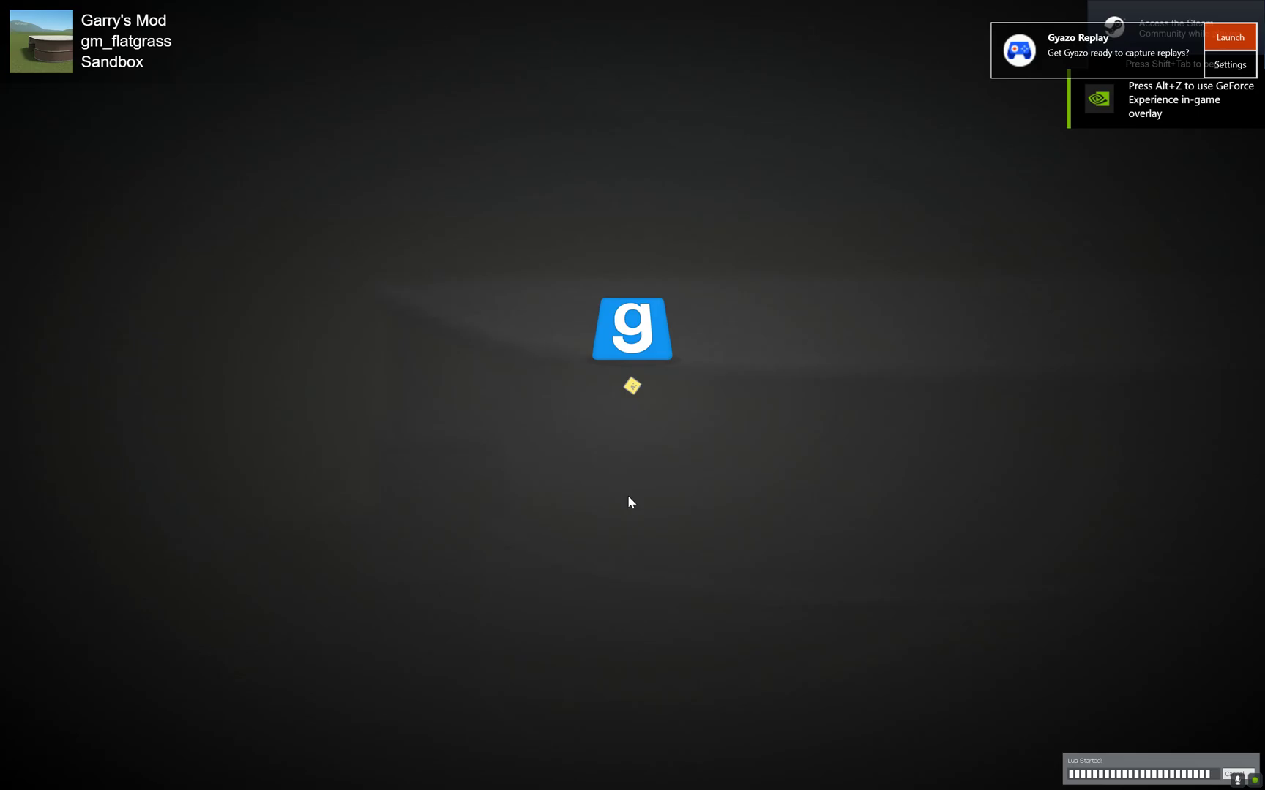
Spawn the banner-textured compiled cube and a Rubik's cube prop on gm_flatgrass from the spawn menu
key("q")
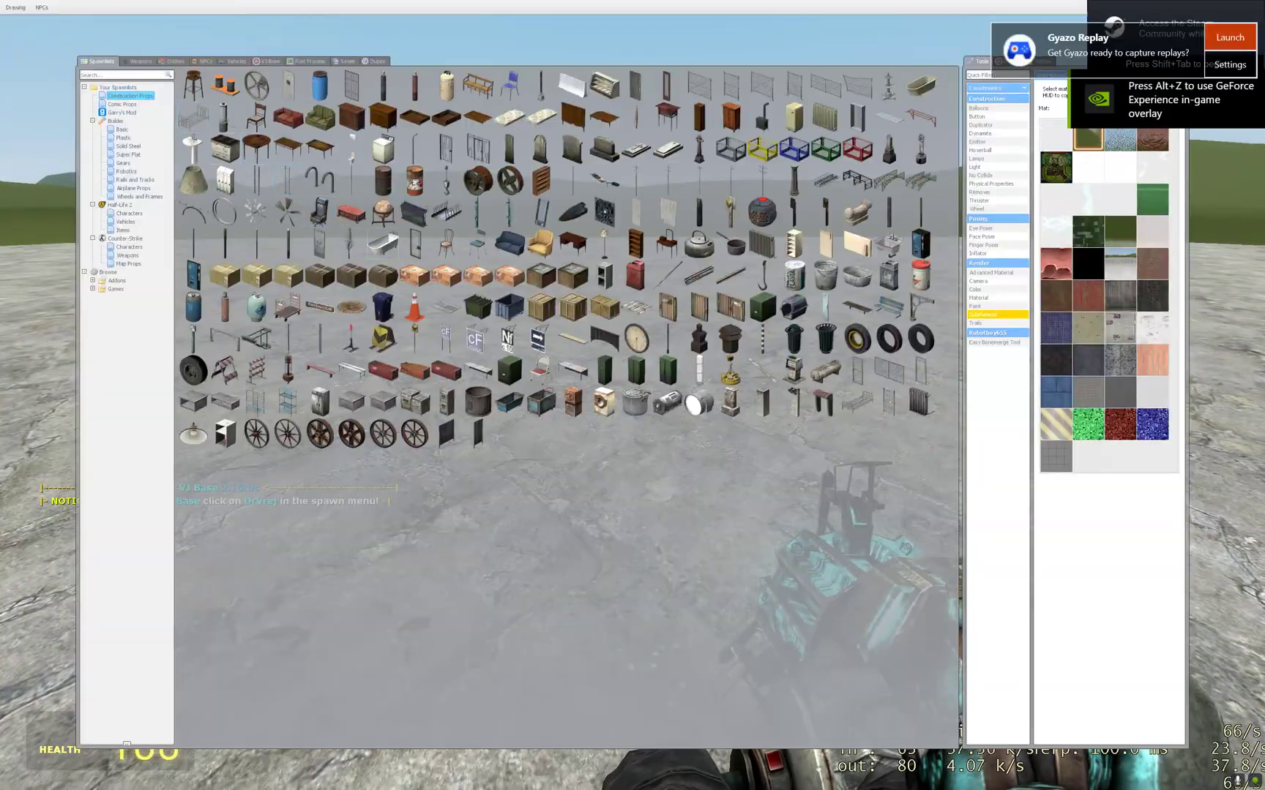
left_click(117, 75)
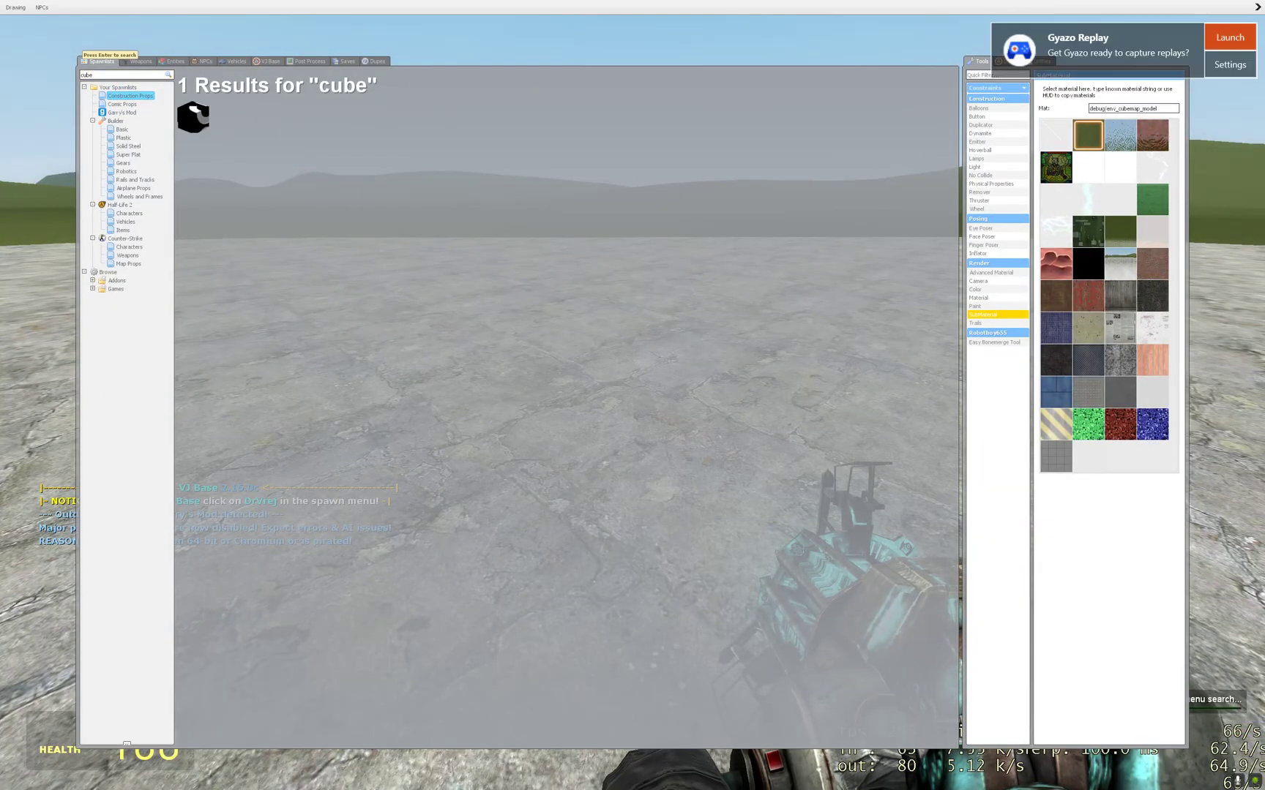
left_click(193, 117)
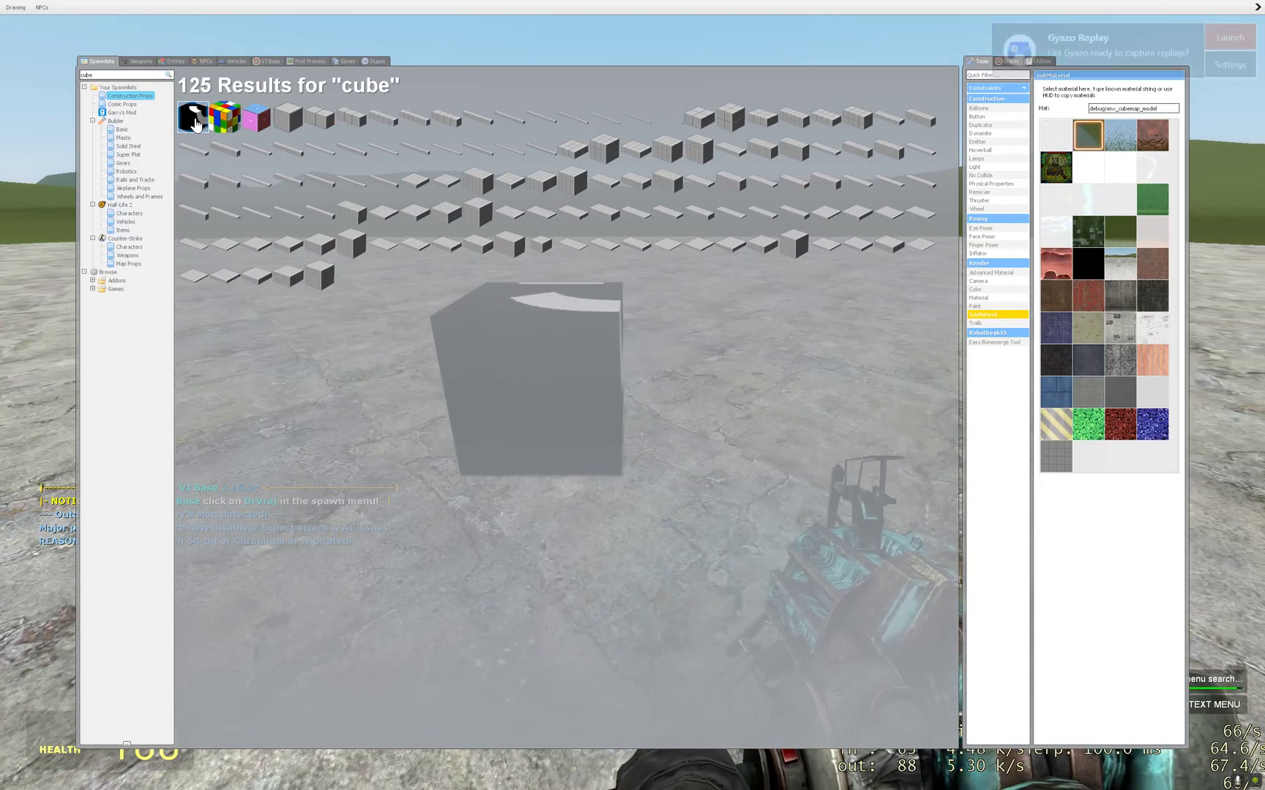
left_click(224, 117)
key("q")
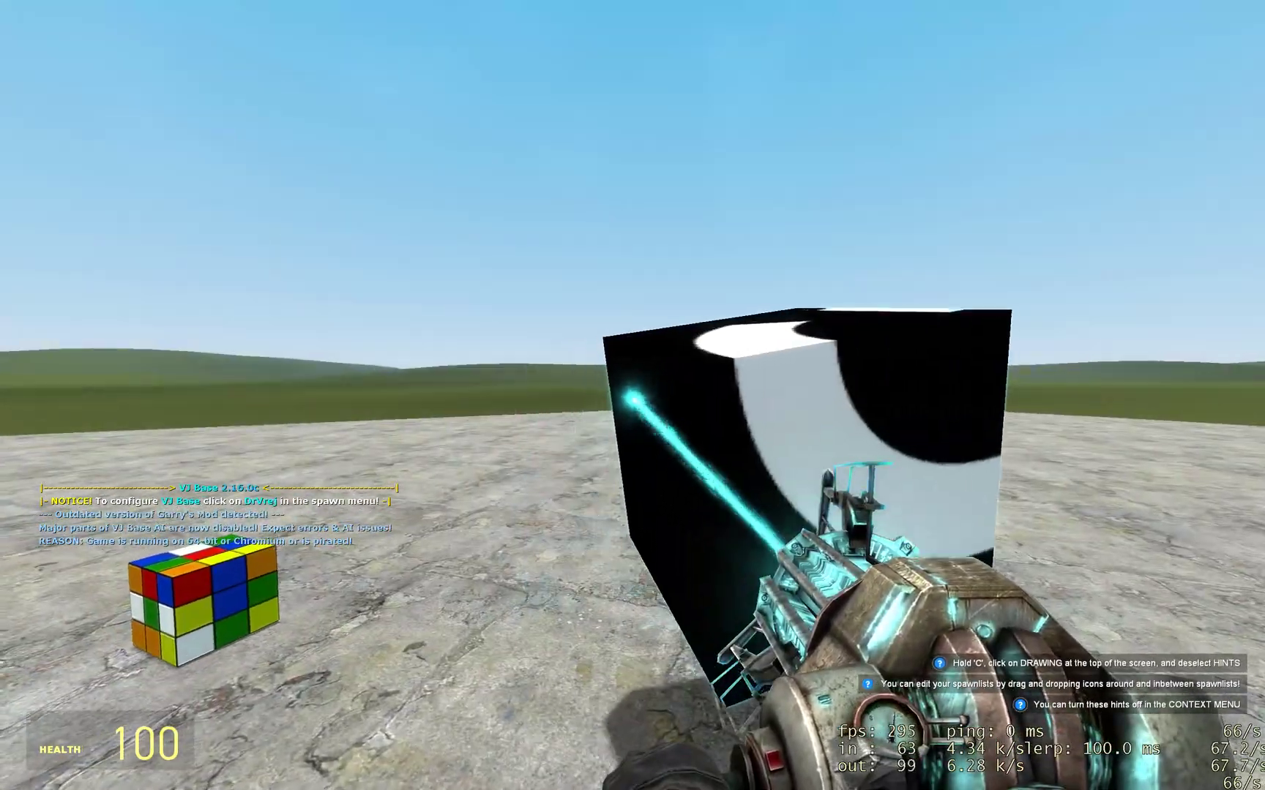